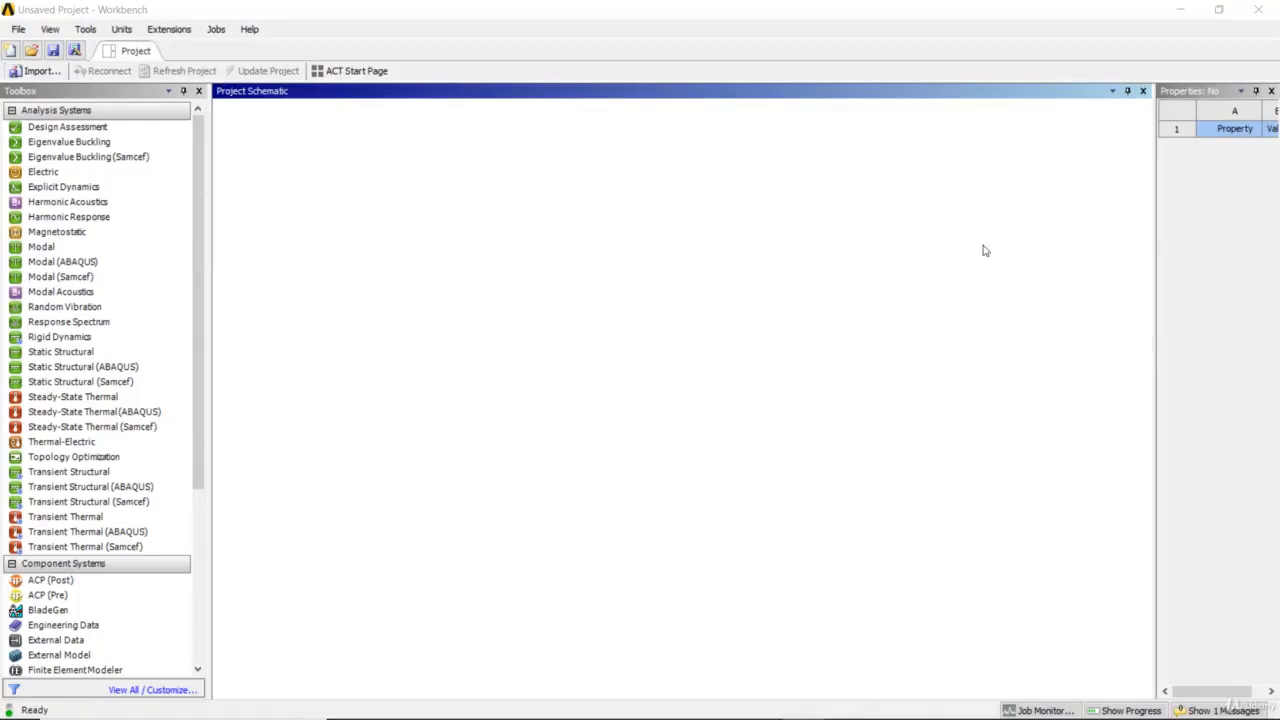
Add a Static Structural analysis system to the project schematic and open its Engineering Data
{"action": "left_click", "coordinate": [140, 354]}
{"action": "left_click_drag", "start_coordinate": [143, 366], "coordinate": [281, 197]}
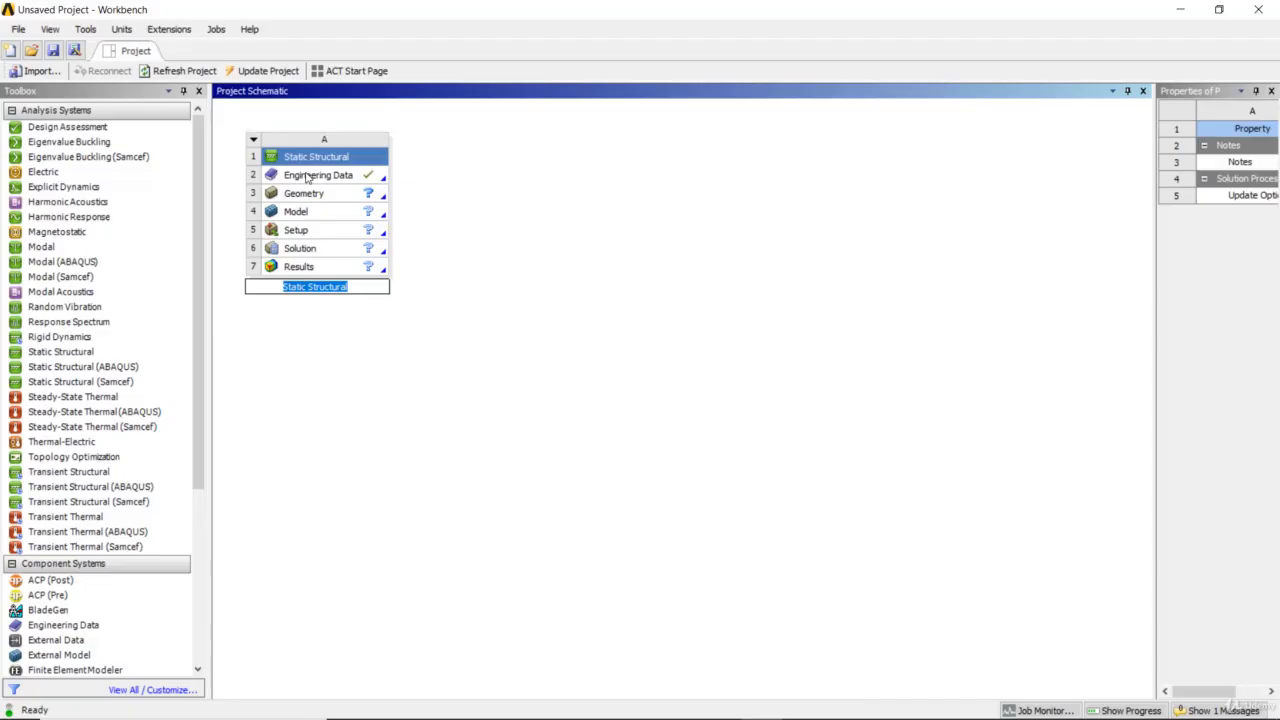
{"action": "left_click", "coordinate": [307, 176]}
{"action": "double_click", "coordinate": [307, 176]}
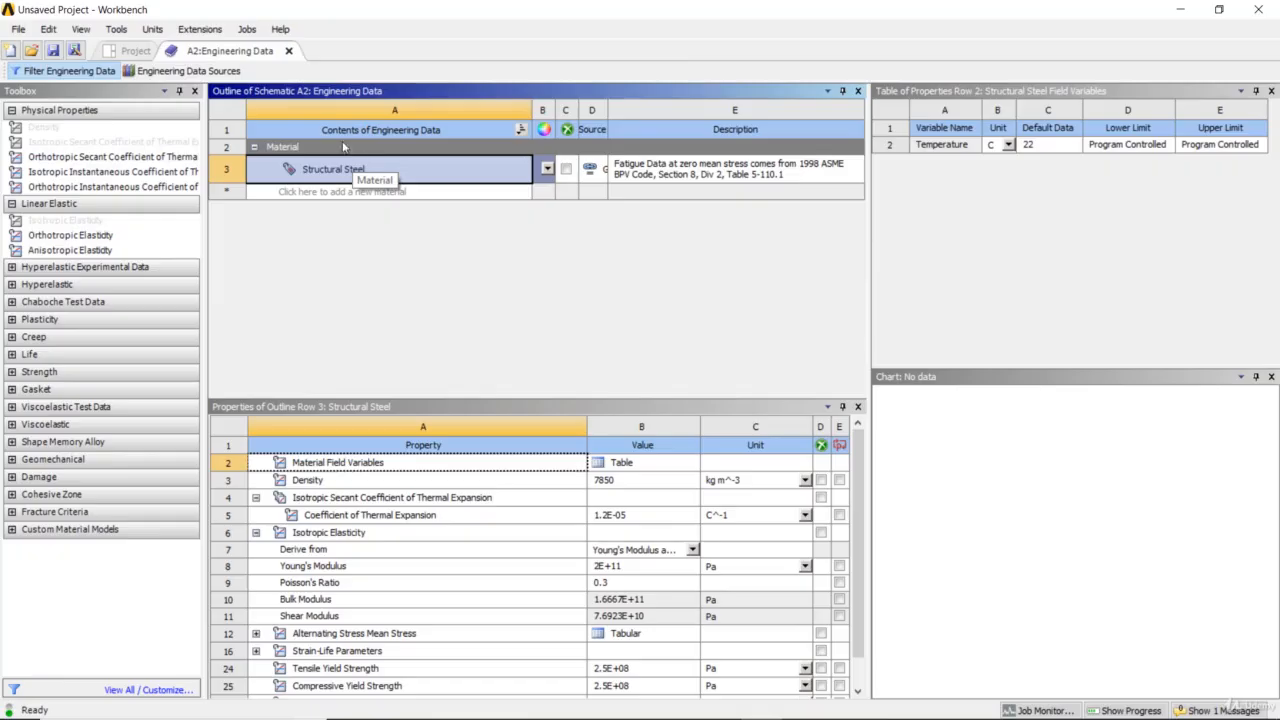
Set the unit system to U.S. Customary (lbm,ft,s,°F,A,lbf,V) and display values in project units
{"action": "left_click", "coordinate": [155, 29]}
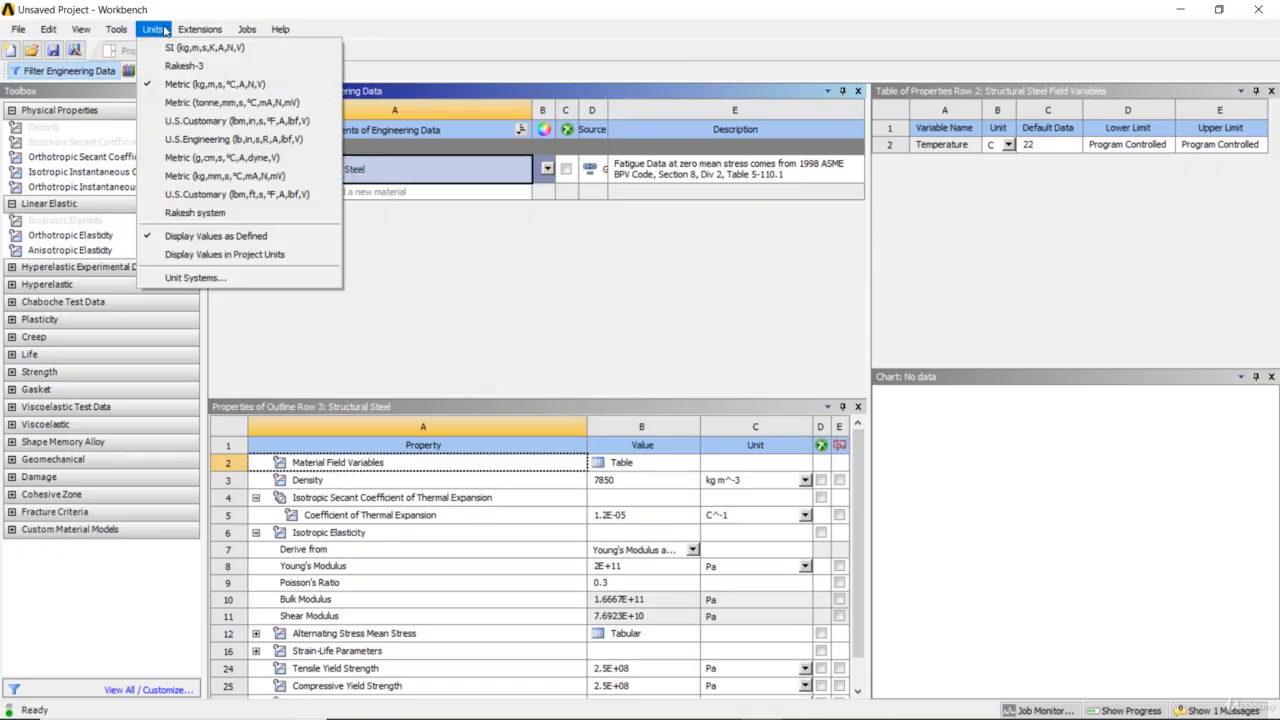
{"action": "left_click", "coordinate": [250, 200]}
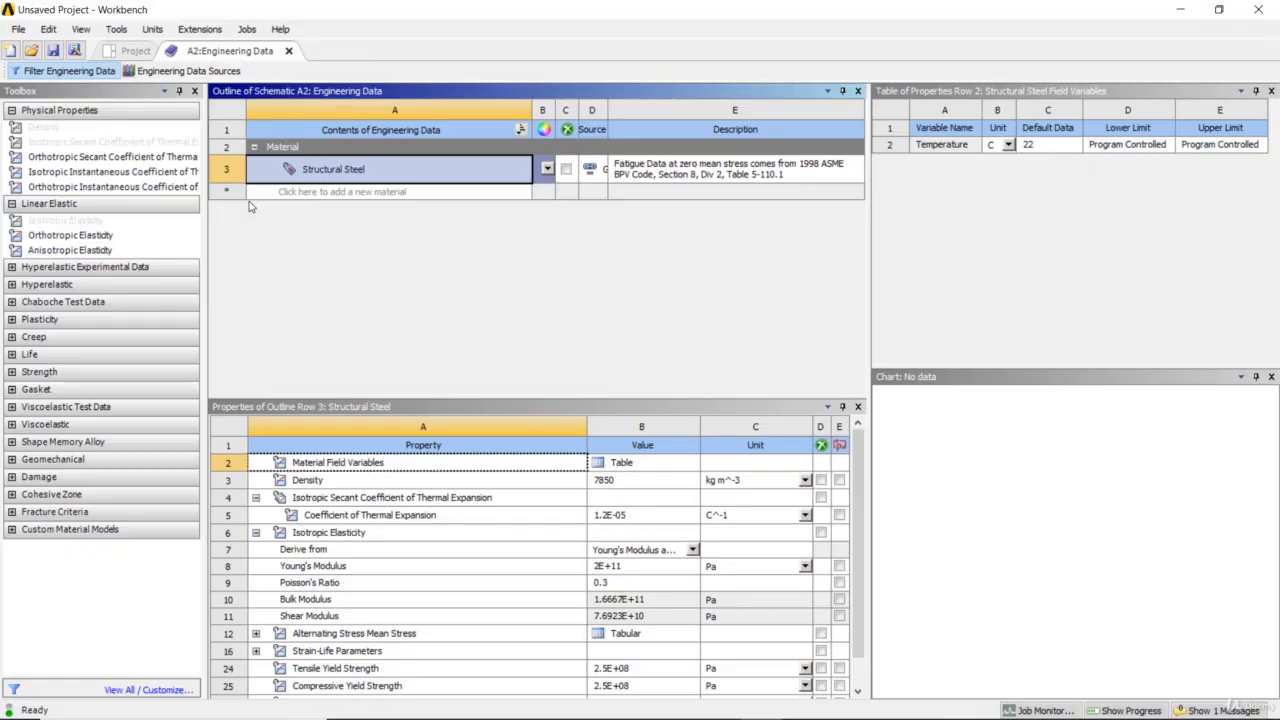
{"action": "left_click", "coordinate": [83, 30]}
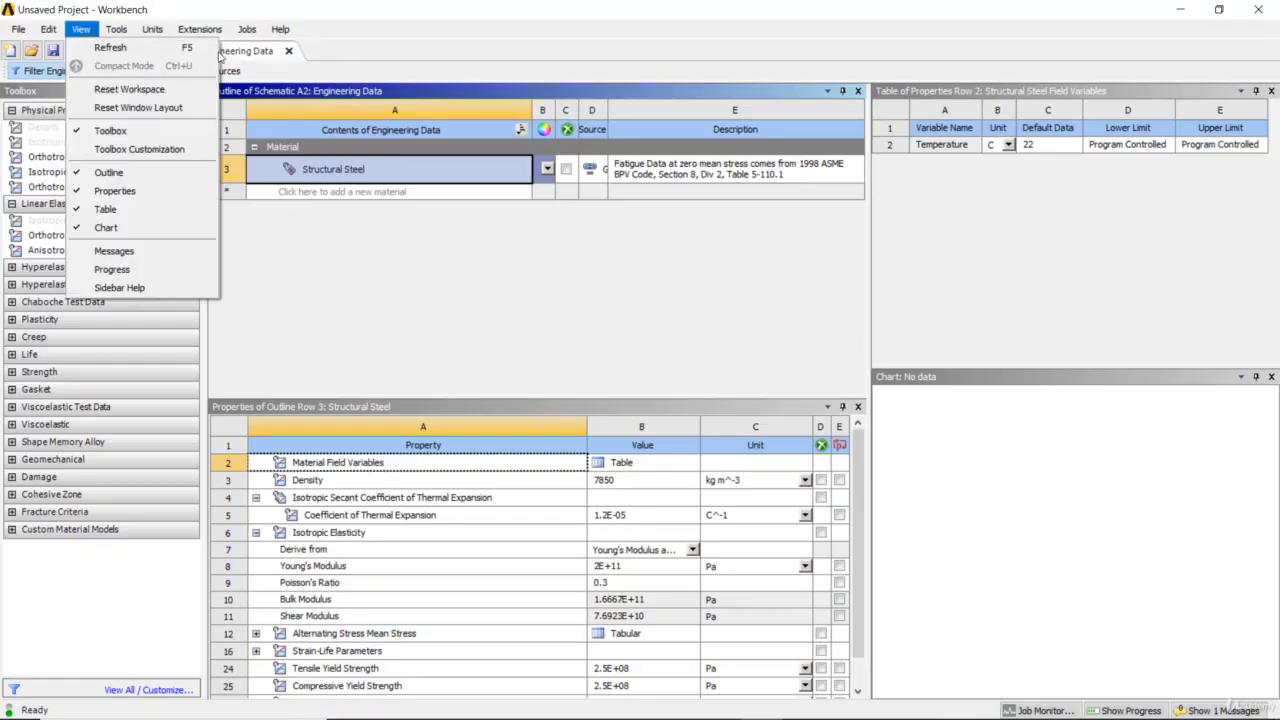
{"action": "mouse_move", "coordinate": [162, 32]}
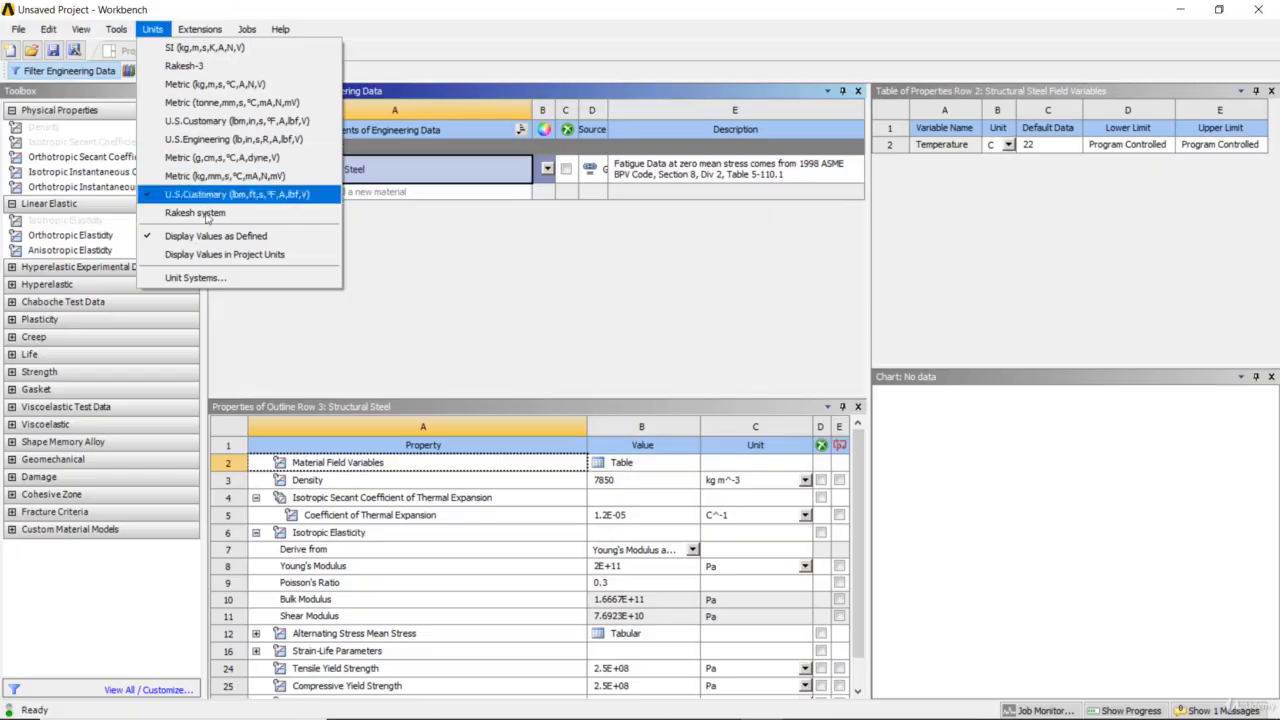
{"action": "left_click", "coordinate": [213, 258]}
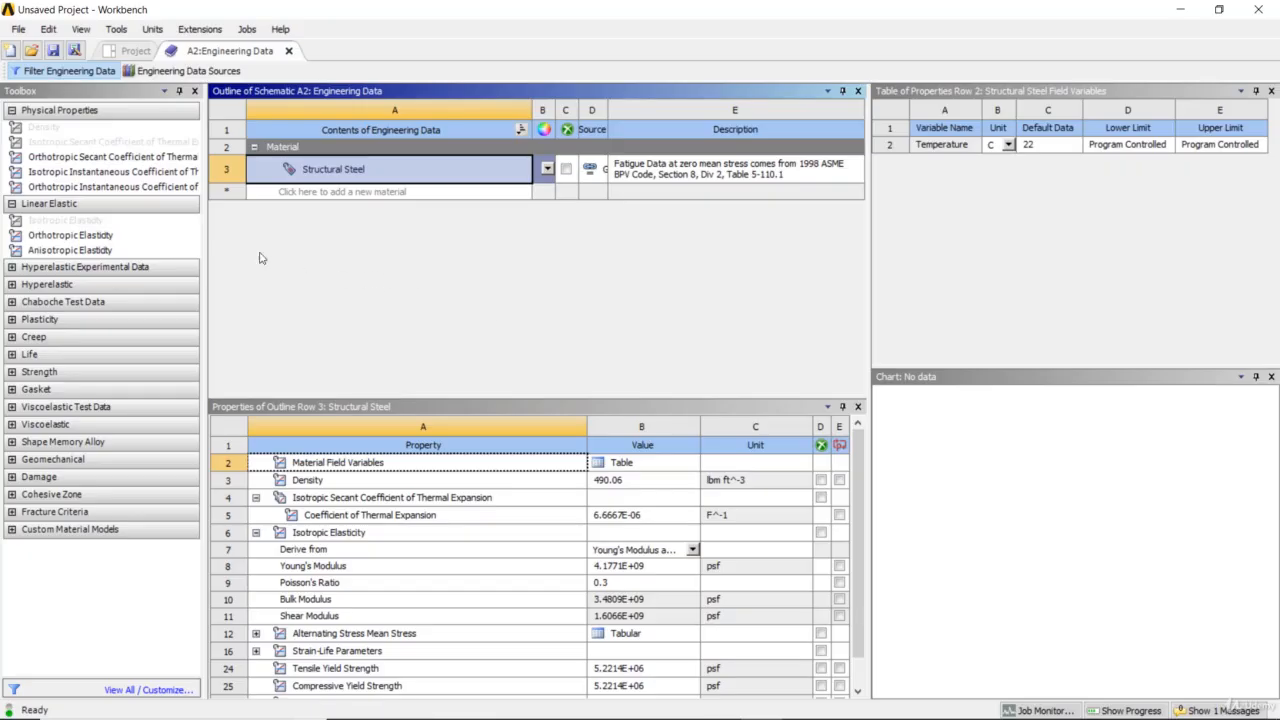
Change the project unit system to U.S. Customary (lbm,in,s,°F,A,lbf,V)
{"action": "left_click", "coordinate": [113, 29]}
{"action": "mouse_move", "coordinate": [150, 29]}
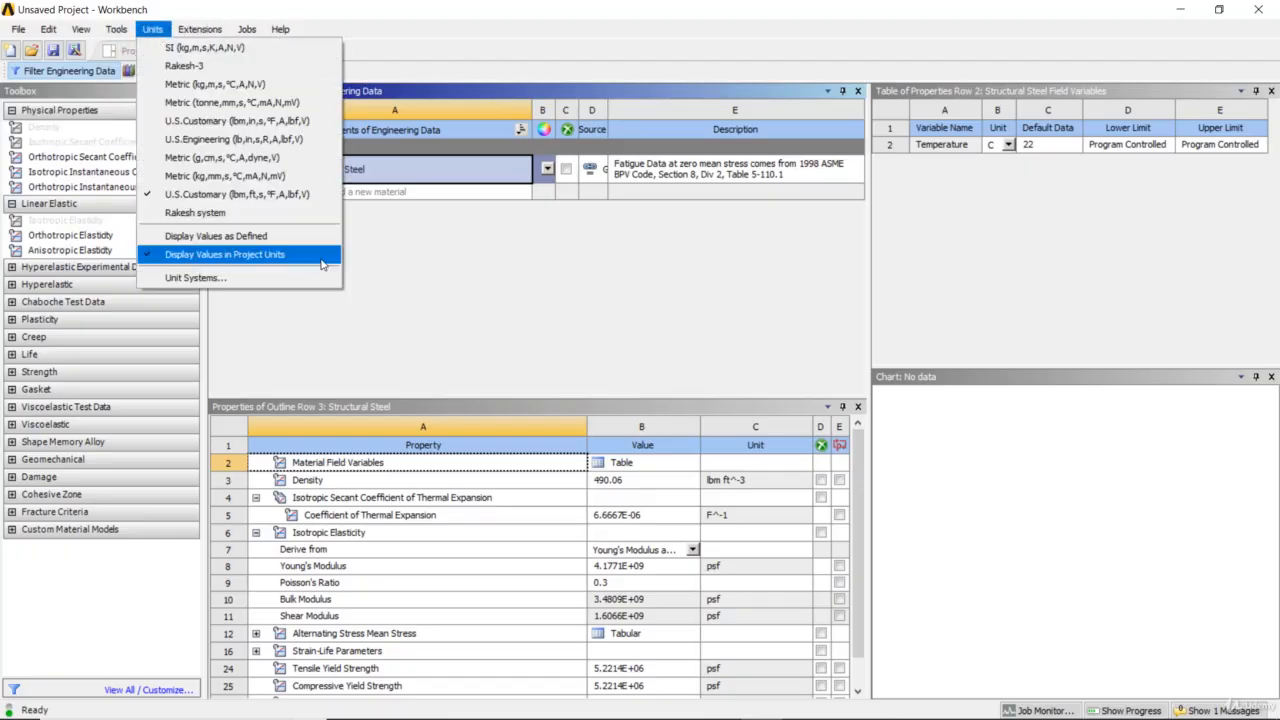
{"action": "left_click", "coordinate": [550, 296]}
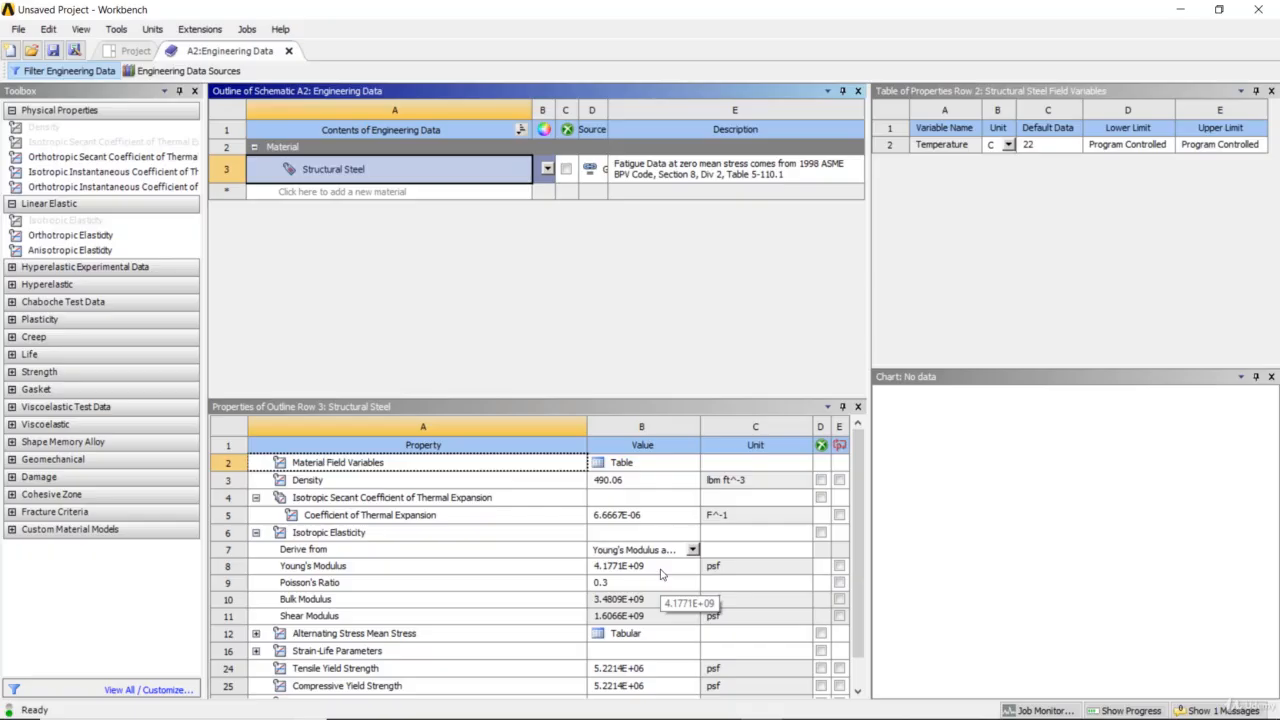
{"action": "left_click", "coordinate": [153, 31]}
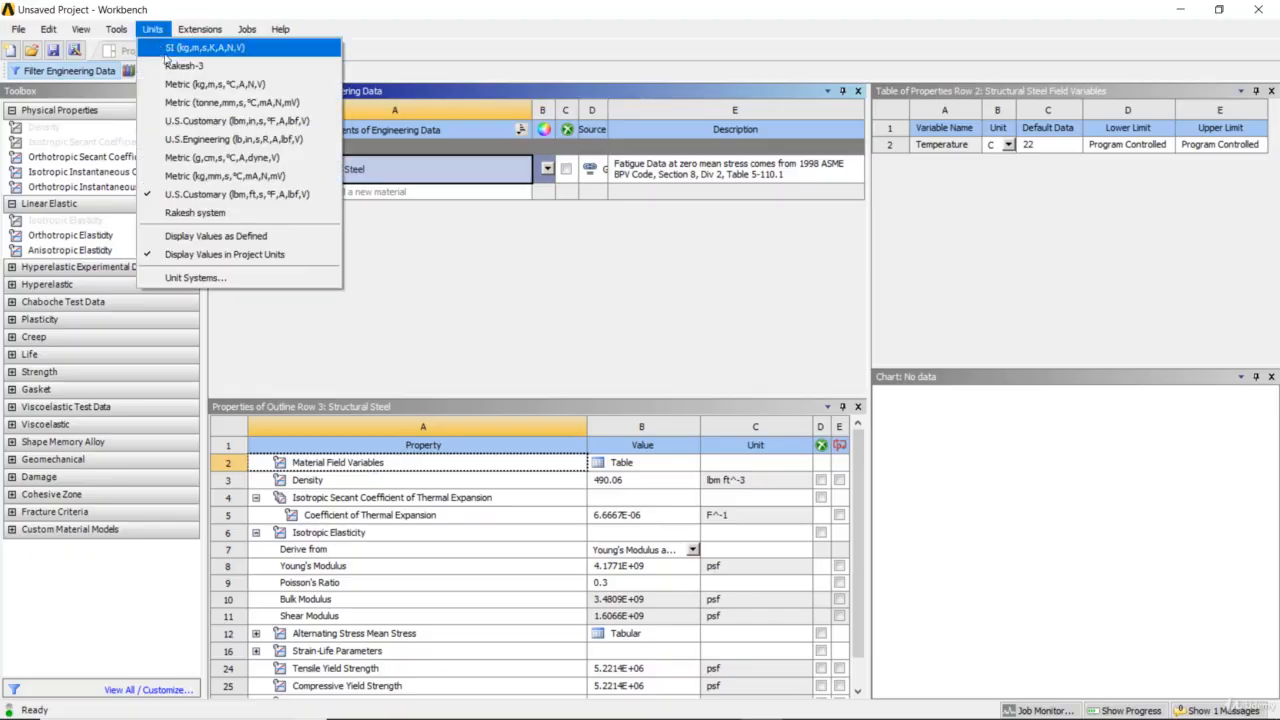
{"action": "left_click", "coordinate": [205, 122]}
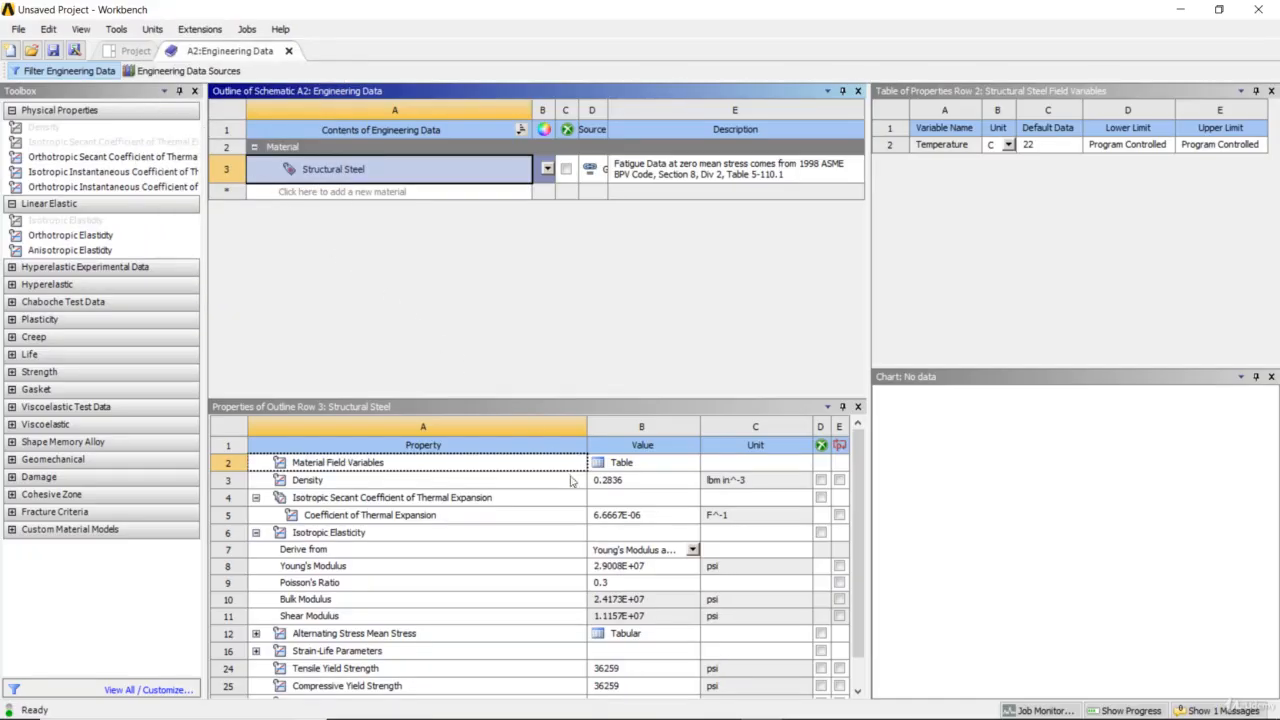
Set the Young's Modulus of Structural Steel to 30e6 psi and close the engineering data
{"action": "left_click", "coordinate": [634, 571]}
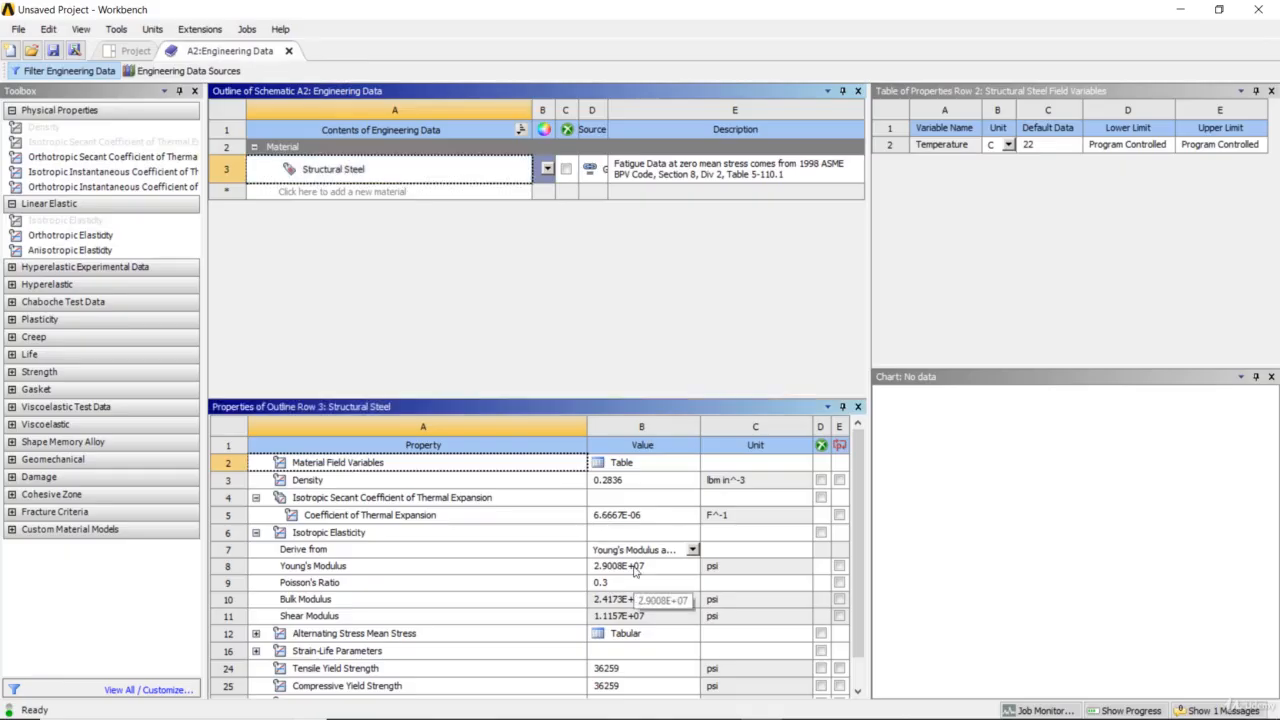
{"action": "left_click", "coordinate": [634, 567]}
{"action": "type", "text": "30"}
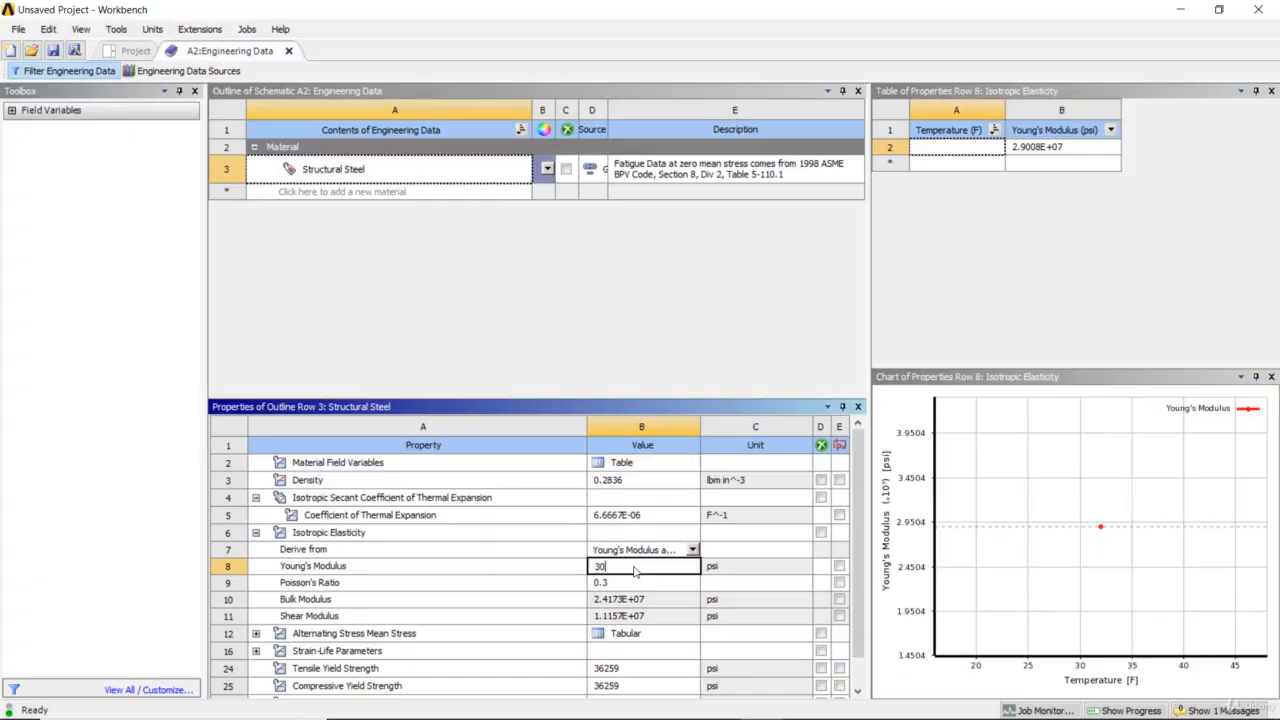
{"action": "type", "text": "e6"}
{"action": "key", "text": "Return"}
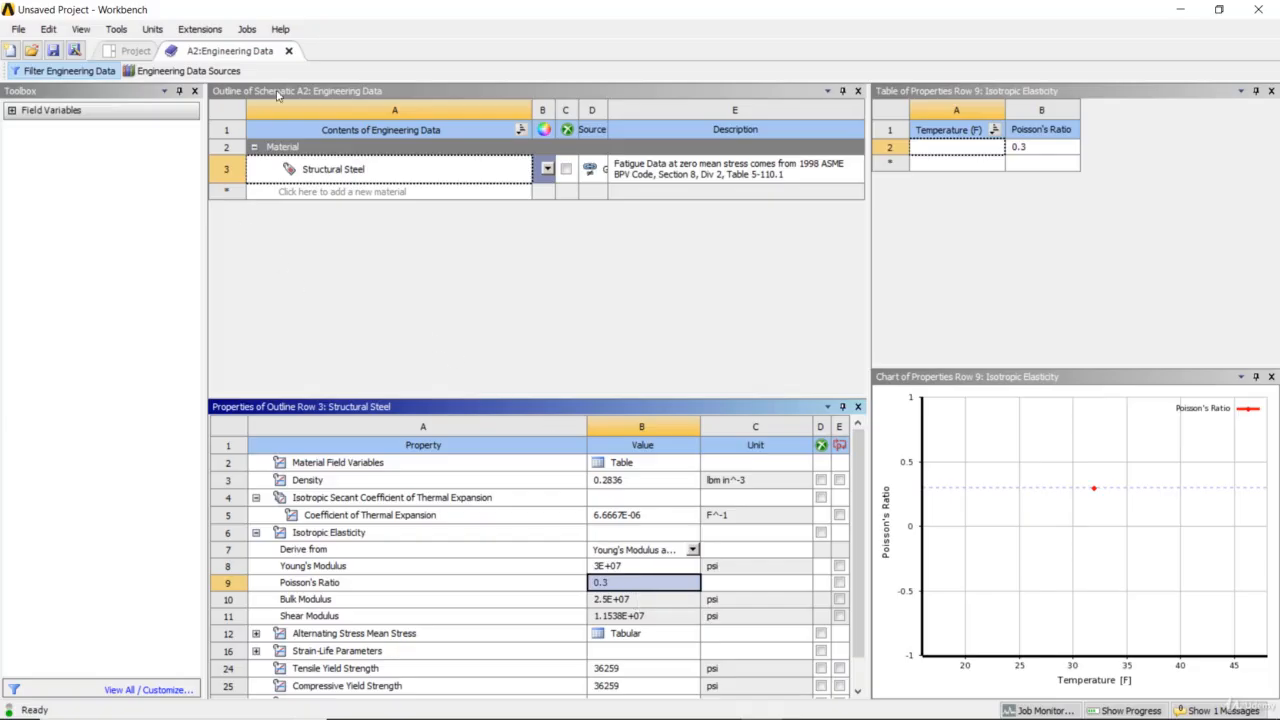
{"action": "left_click", "coordinate": [289, 51]}
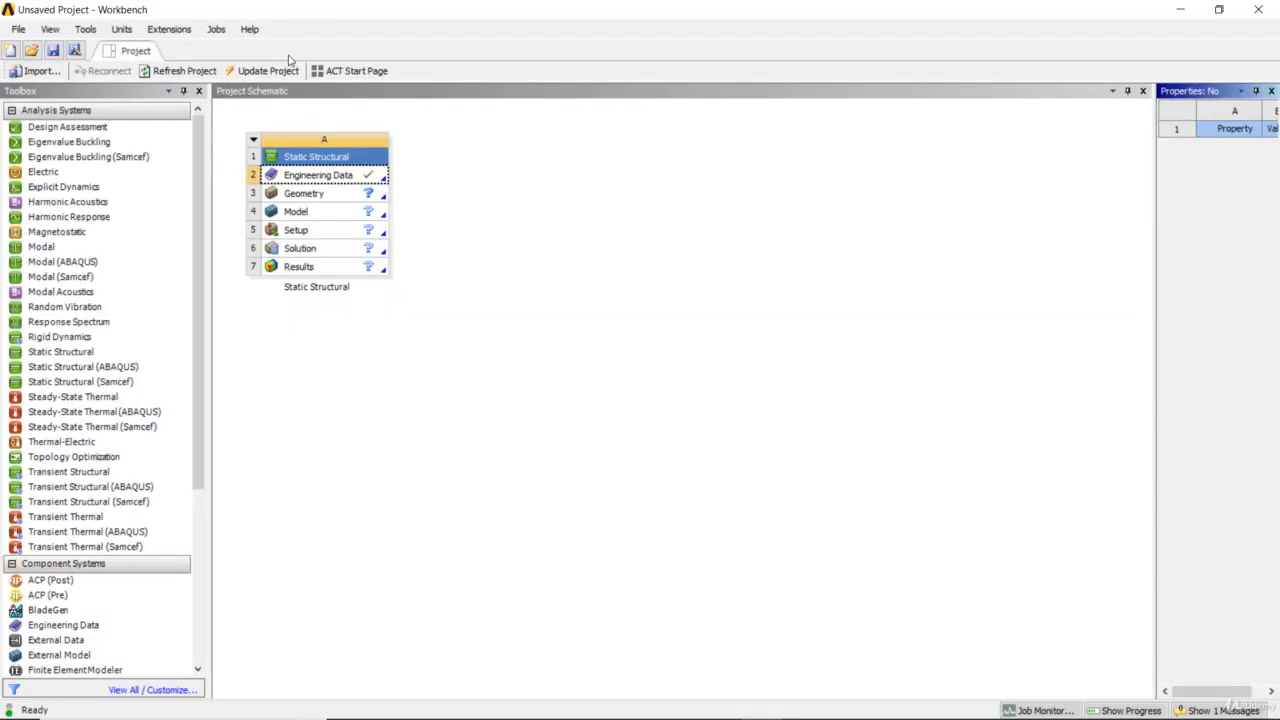
Import the recent file Pipe.stp as the geometry of the Static Structural system
{"action": "left_click", "coordinate": [338, 200]}
{"action": "right_click", "coordinate": [338, 200]}
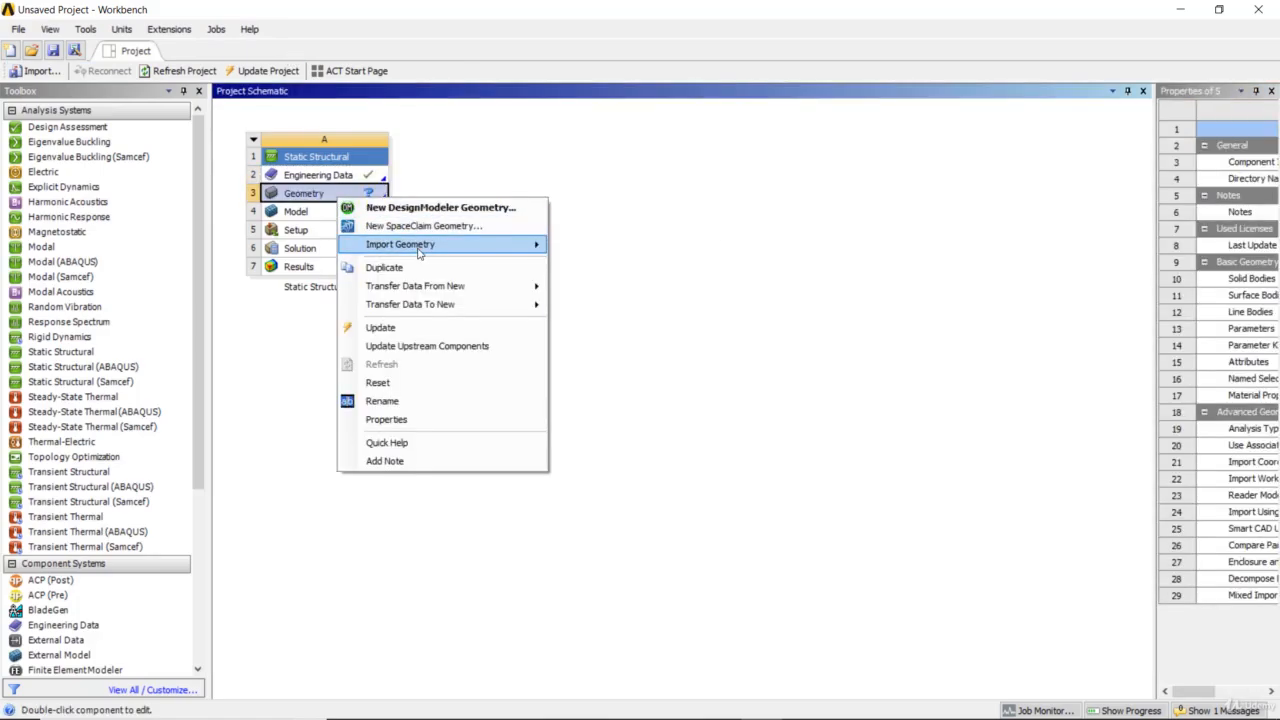
{"action": "mouse_move", "coordinate": [418, 250]}
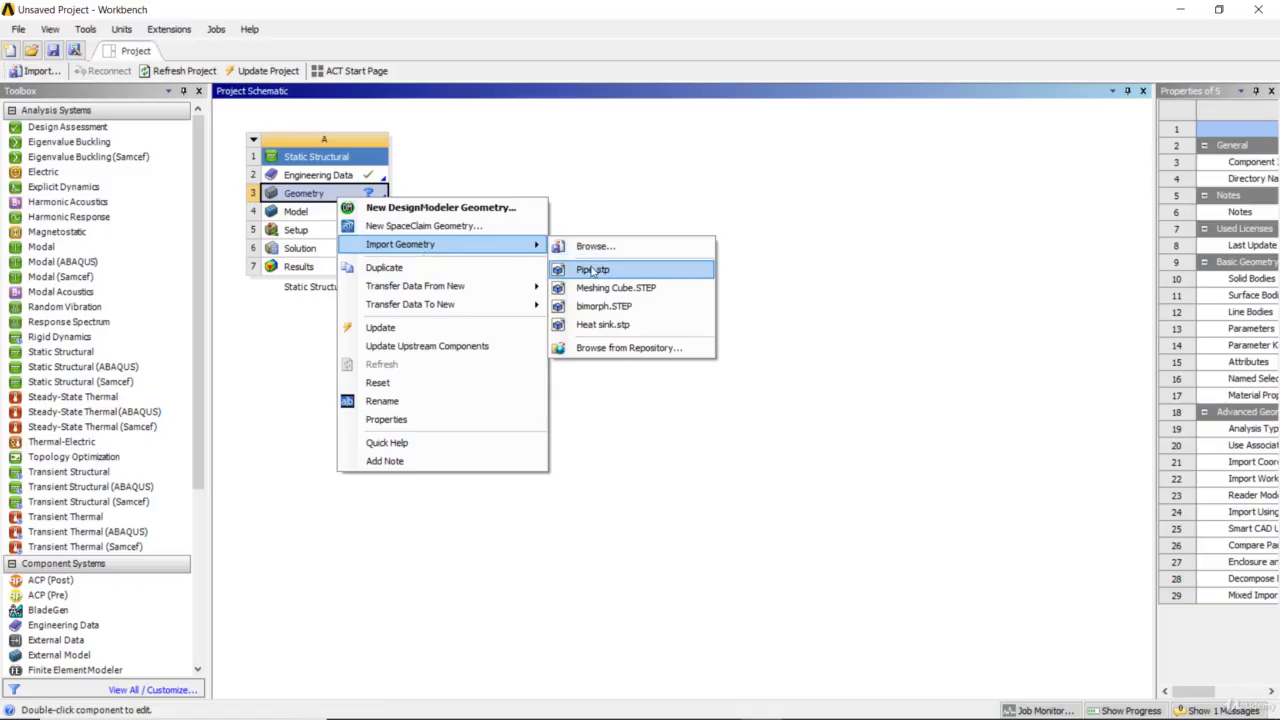
{"action": "left_click", "coordinate": [592, 270]}
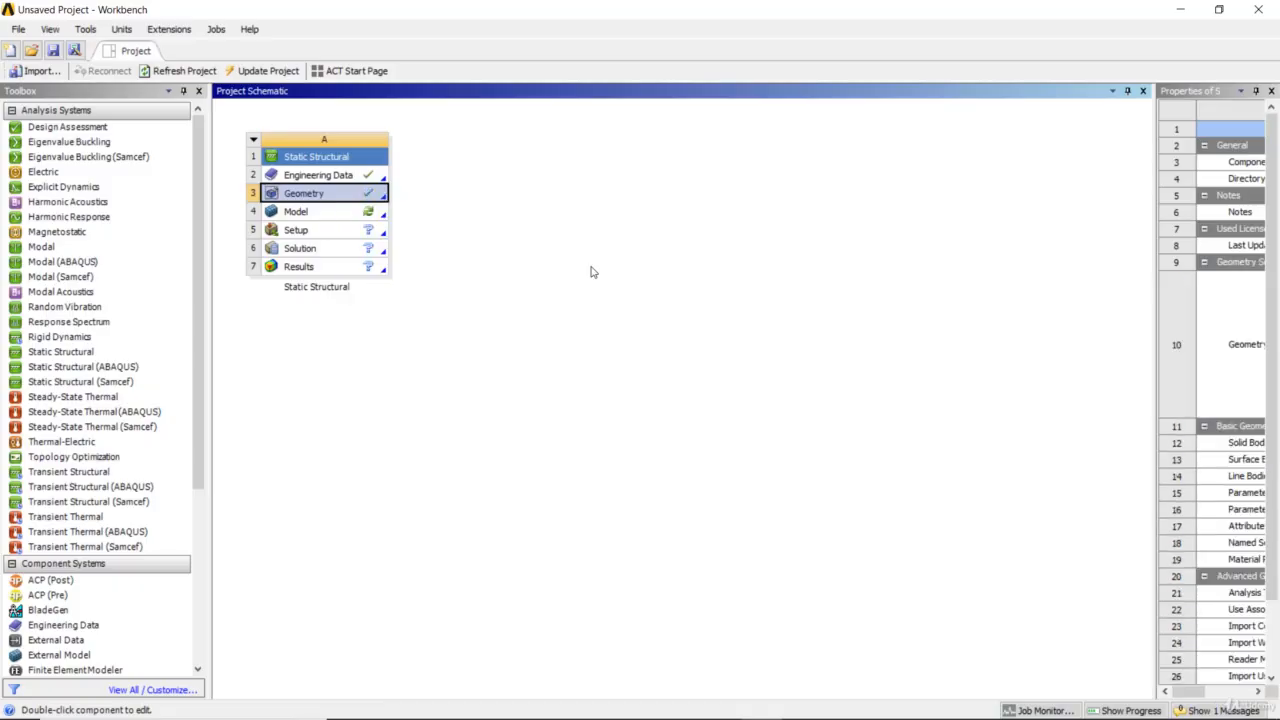
Open the system's model in Mechanical and generate the pipe's mesh with the default settings
{"action": "double_click", "coordinate": [371, 216]}
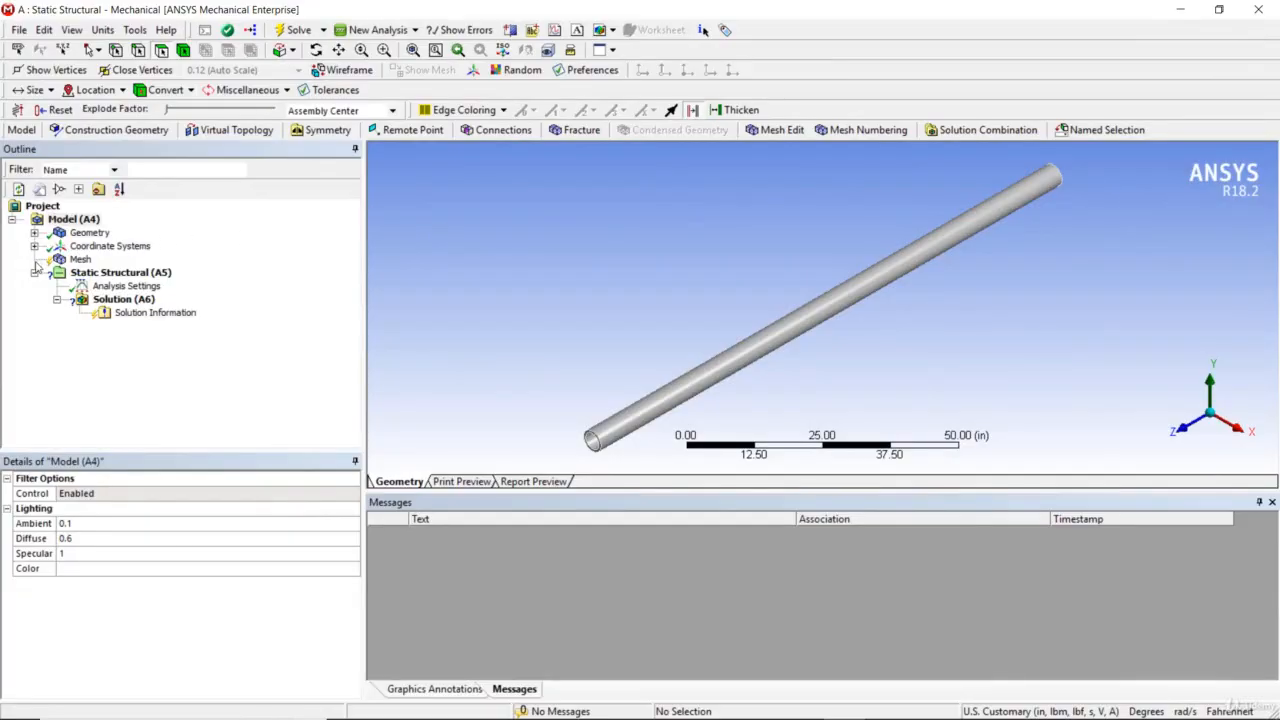
{"action": "right_click", "coordinate": [80, 260]}
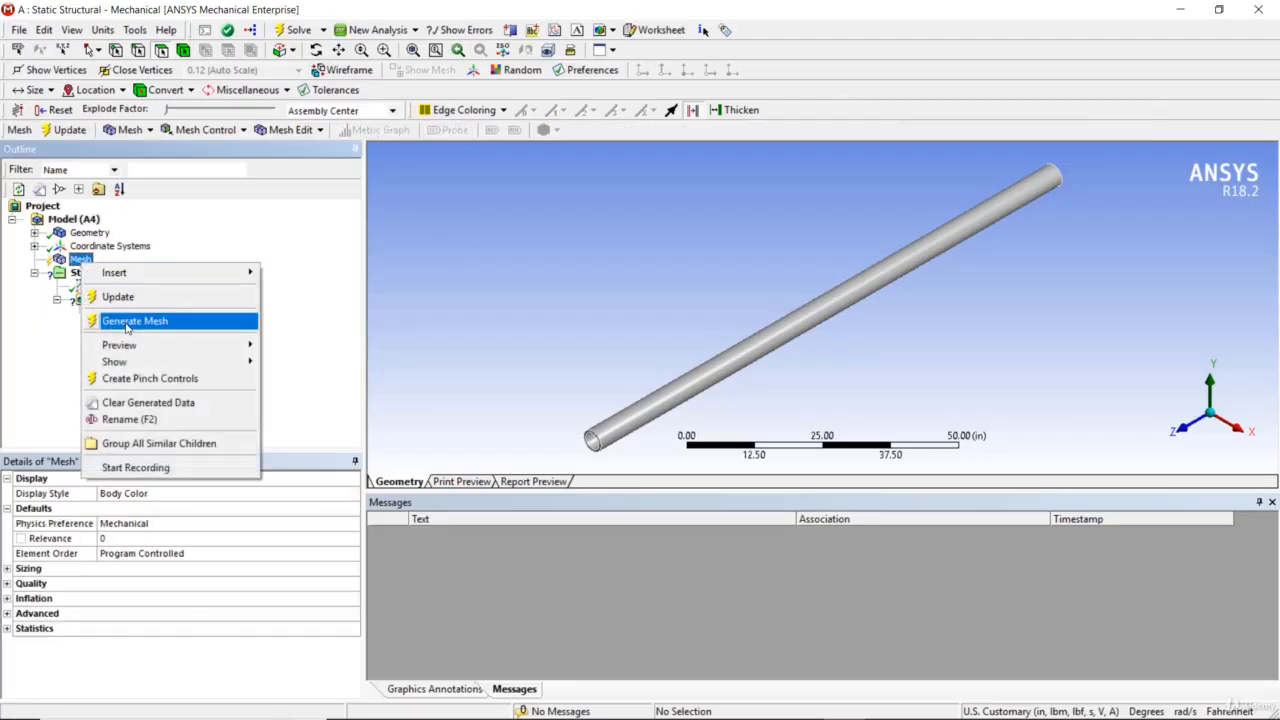
{"action": "left_click", "coordinate": [126, 321]}
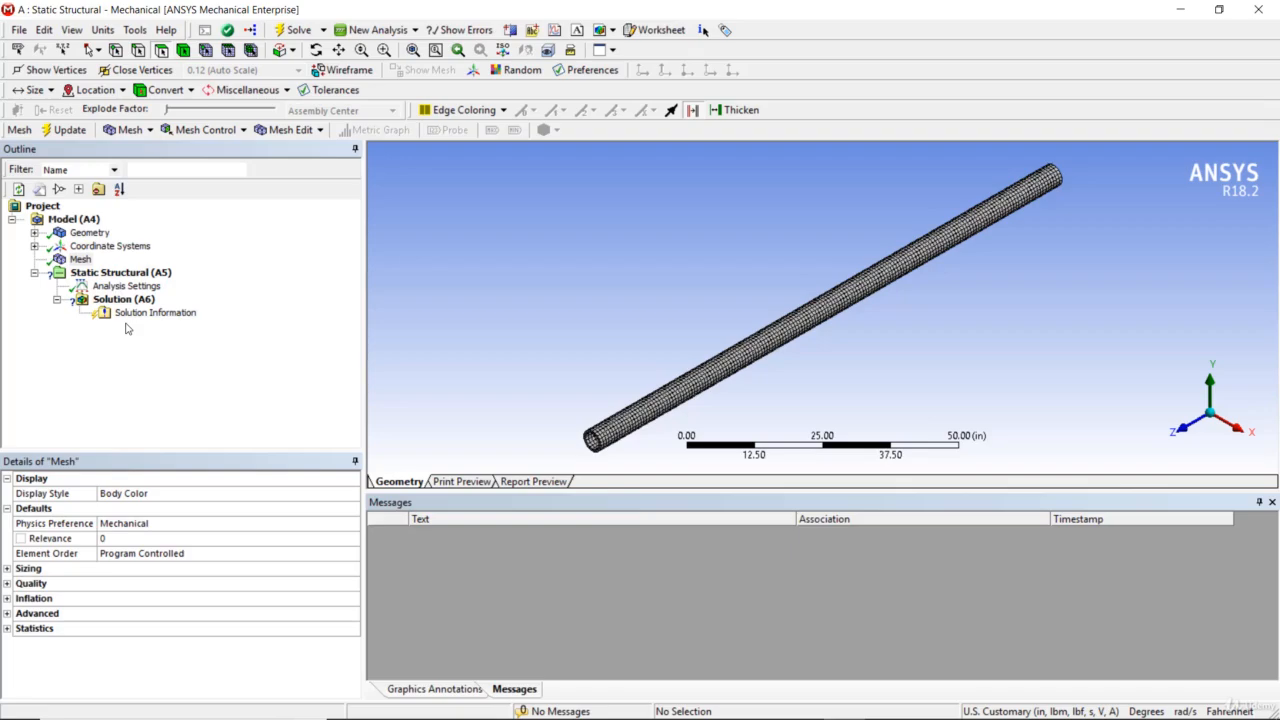
Add a fixed support to the static structural analysis and apply it to the annular face at one end of the pipe
{"action": "right_click", "coordinate": [124, 273]}
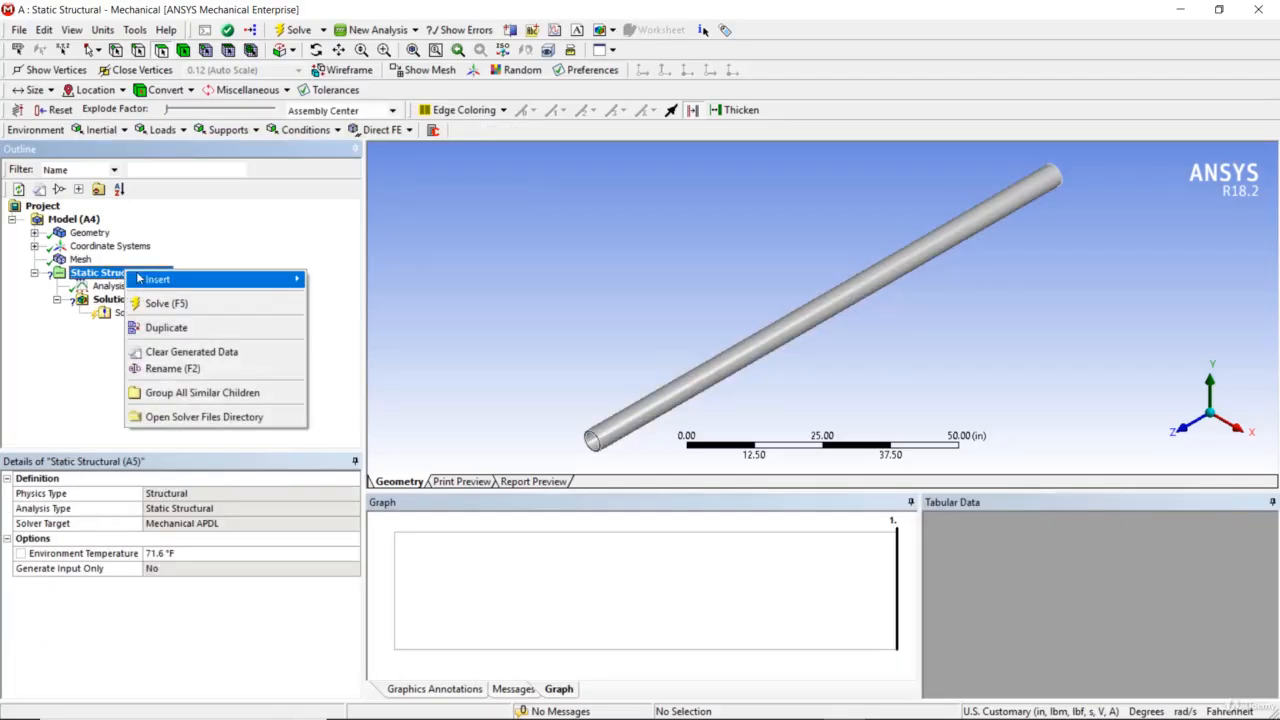
{"action": "mouse_move", "coordinate": [167, 280]}
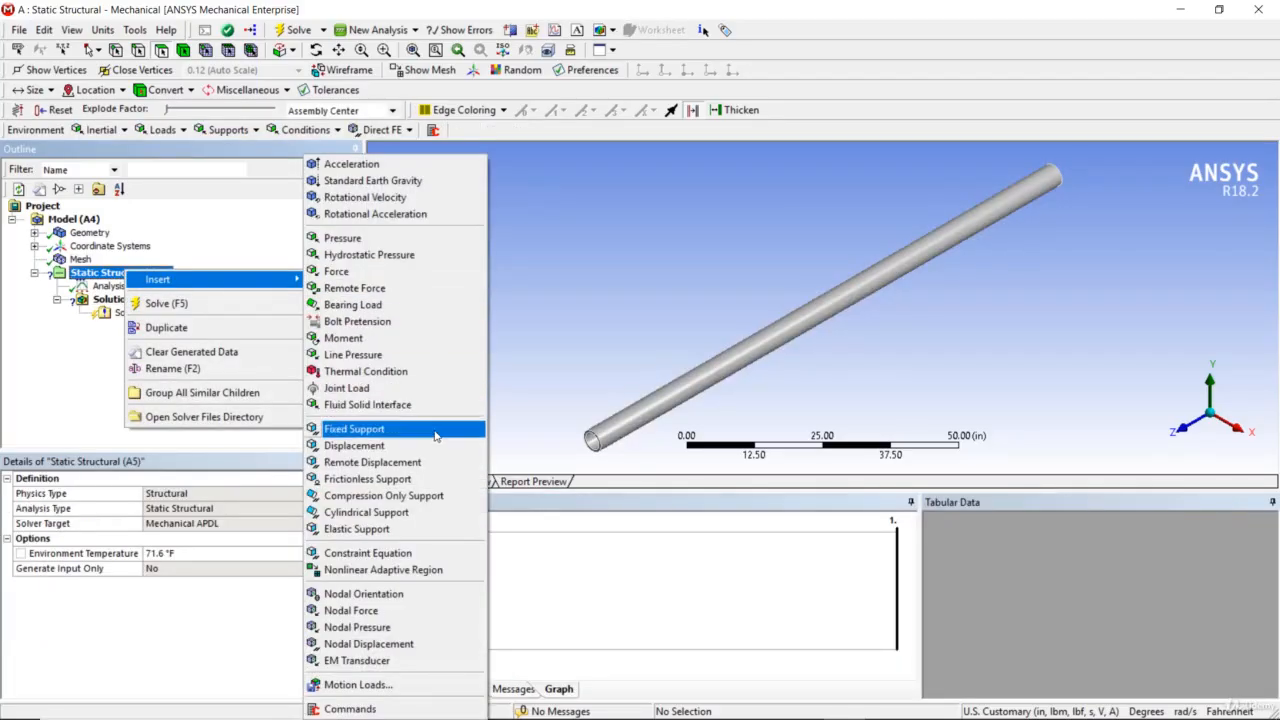
{"action": "left_click", "coordinate": [354, 429]}
{"action": "scroll", "coordinate": [596, 458], "scroll_direction": "up", "scroll_amount": 4}
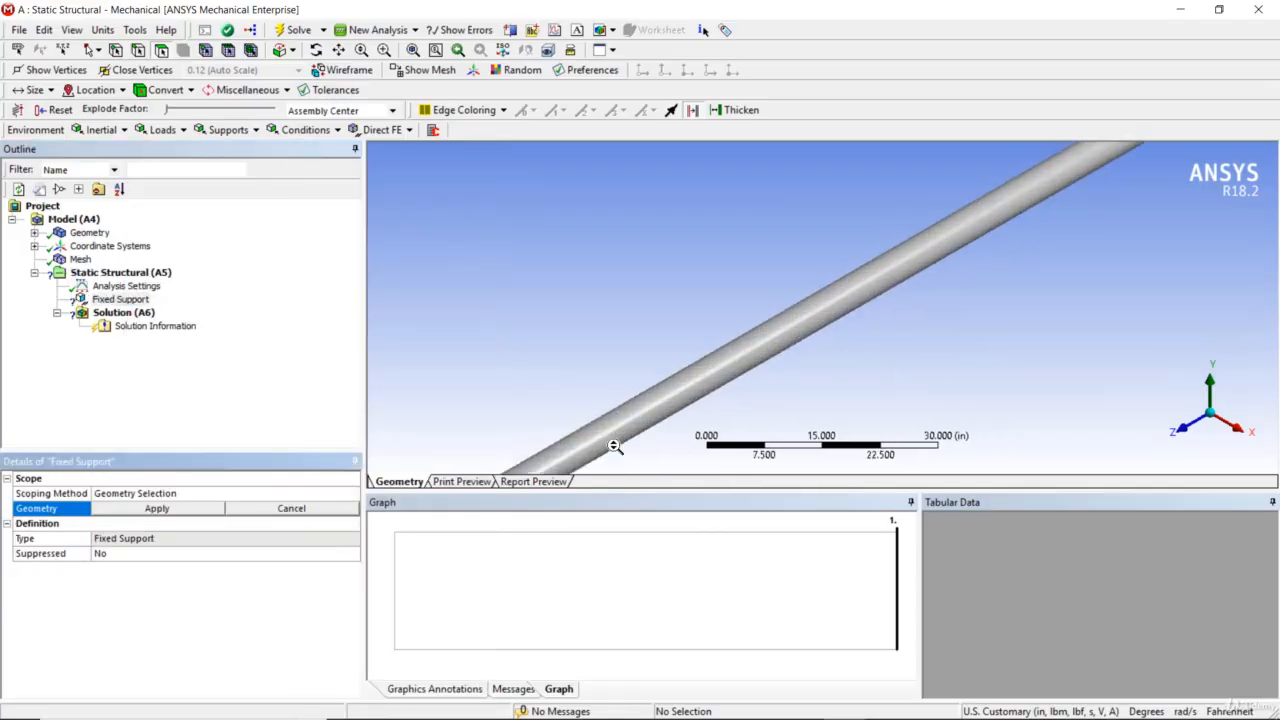
{"action": "middle_click_drag", "start_coordinate": [613, 446], "coordinate": [754, 252], "text": "ctrl"}
{"action": "scroll", "coordinate": [499, 328], "scroll_direction": "up", "scroll_amount": 4}
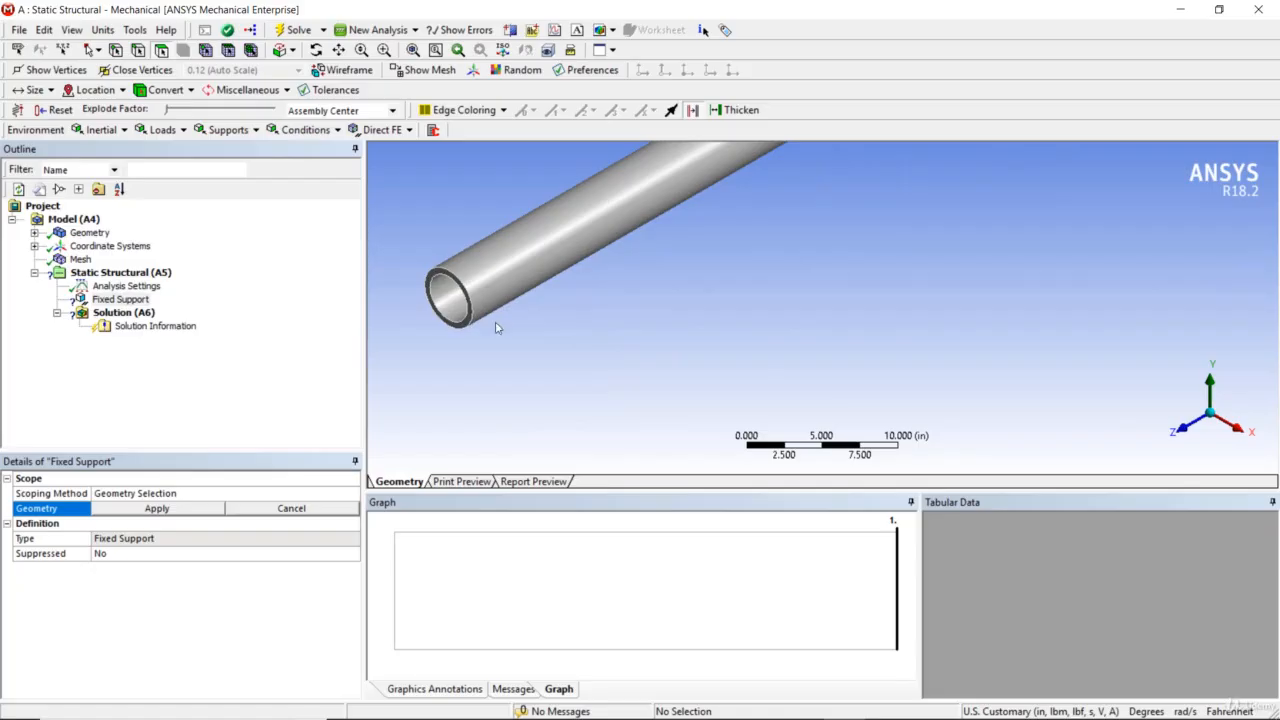
{"action": "left_click", "coordinate": [440, 295]}
{"action": "left_click", "coordinate": [173, 508]}
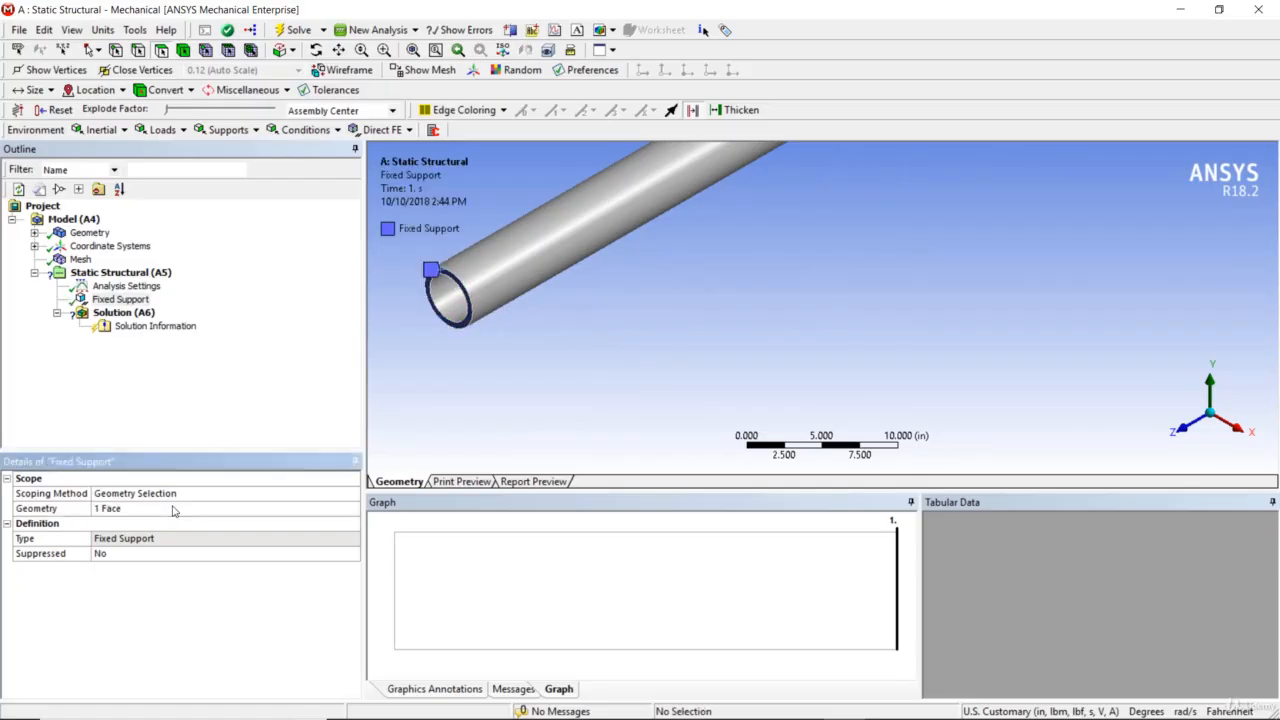
Add a force to the static structural analysis and apply it to the annular face at the pipe's free end
{"action": "scroll", "coordinate": [586, 365], "scroll_direction": "down", "scroll_amount": 5}
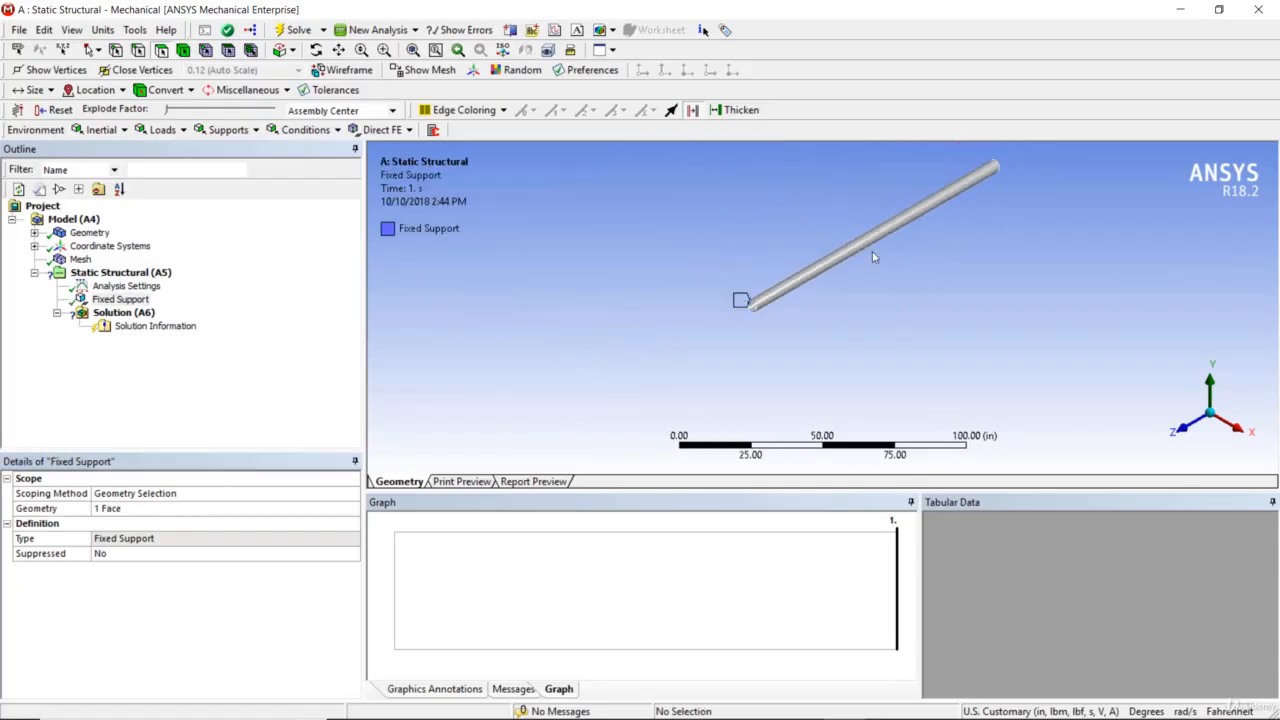
{"action": "middle_click_drag", "start_coordinate": [717, 332], "coordinate": [744, 334]}
{"action": "scroll", "coordinate": [931, 210], "scroll_direction": "up", "scroll_amount": 3}
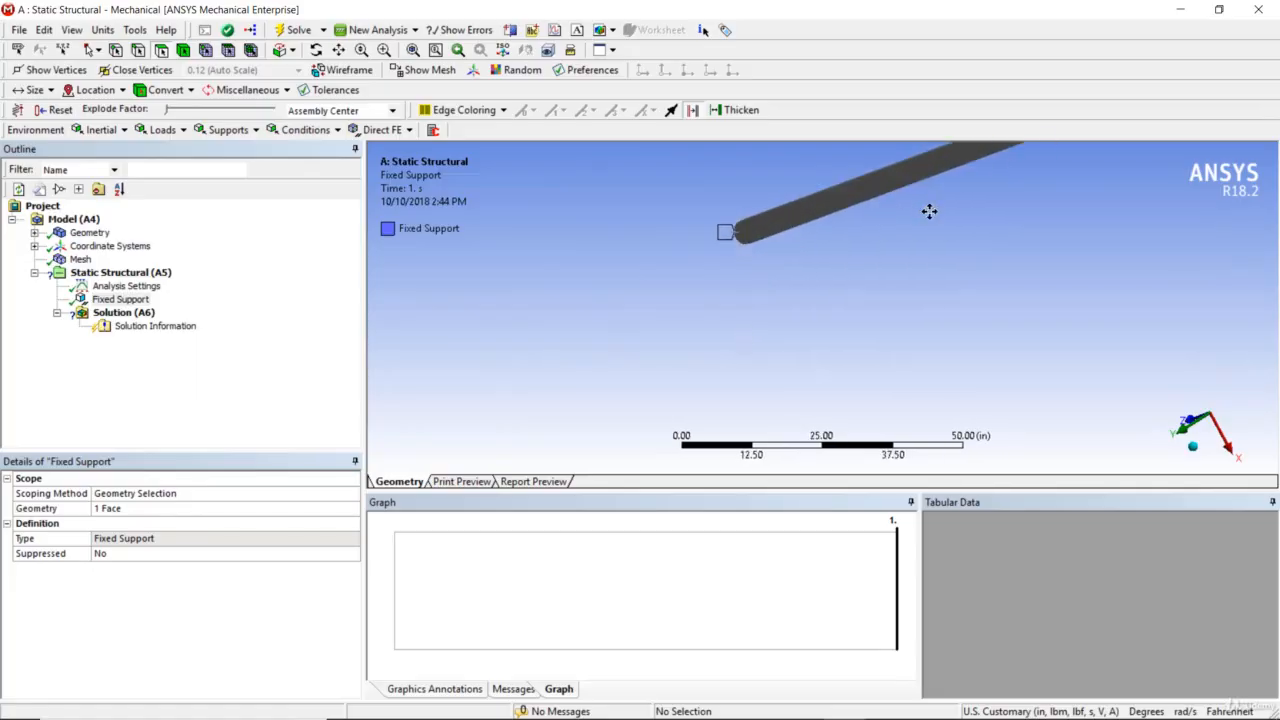
{"action": "middle_click_drag", "start_coordinate": [930, 211], "coordinate": [795, 369], "text": "ctrl"}
{"action": "scroll", "coordinate": [889, 303], "scroll_direction": "up", "scroll_amount": 4}
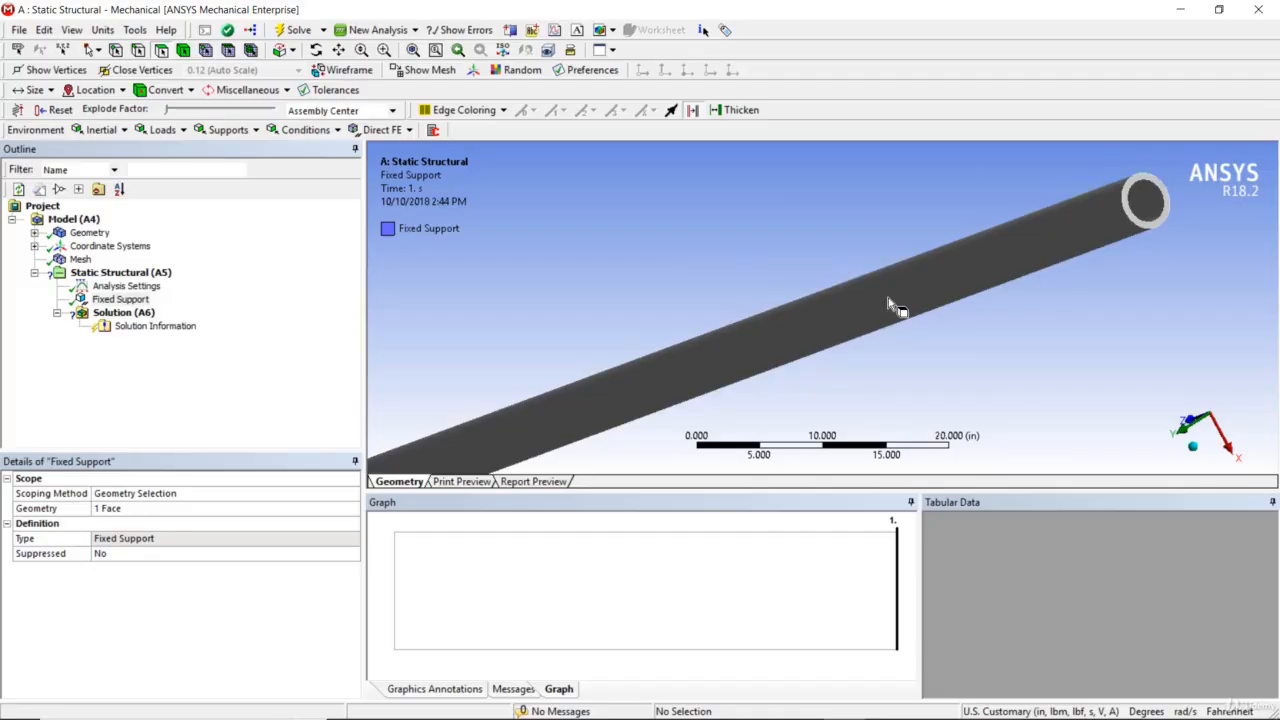
{"action": "right_click", "coordinate": [150, 273]}
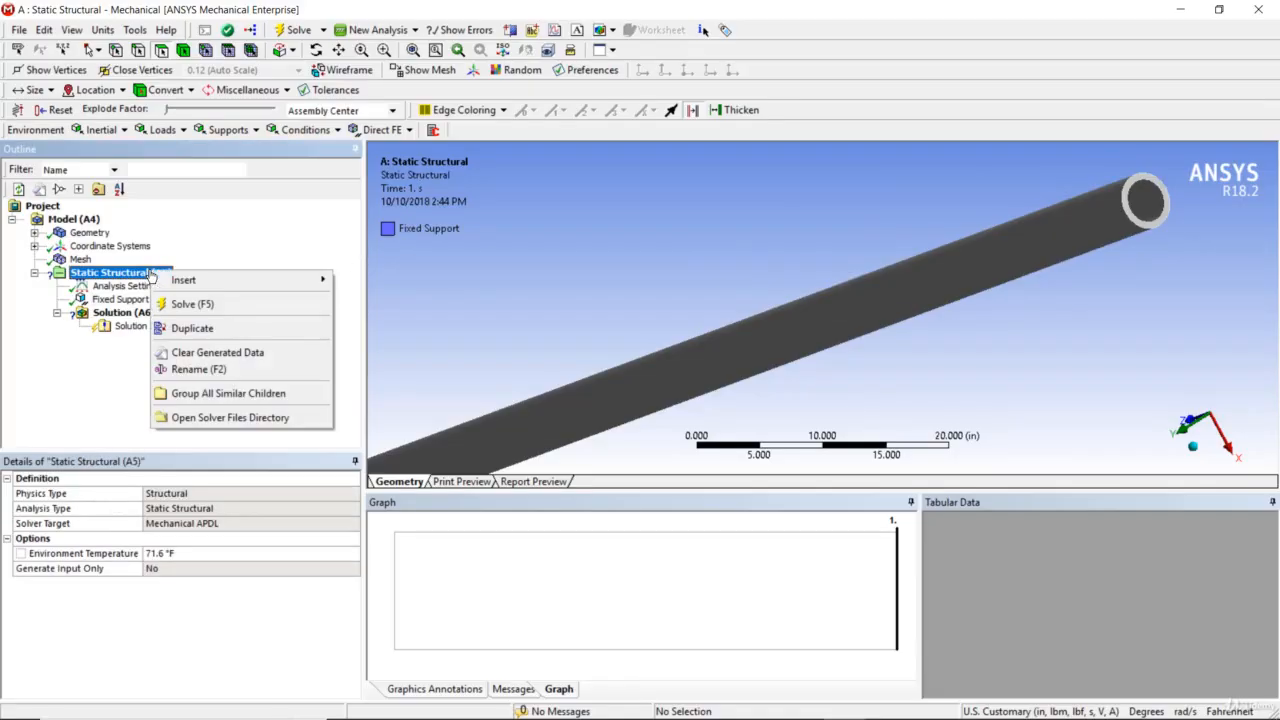
{"action": "mouse_move", "coordinate": [283, 285]}
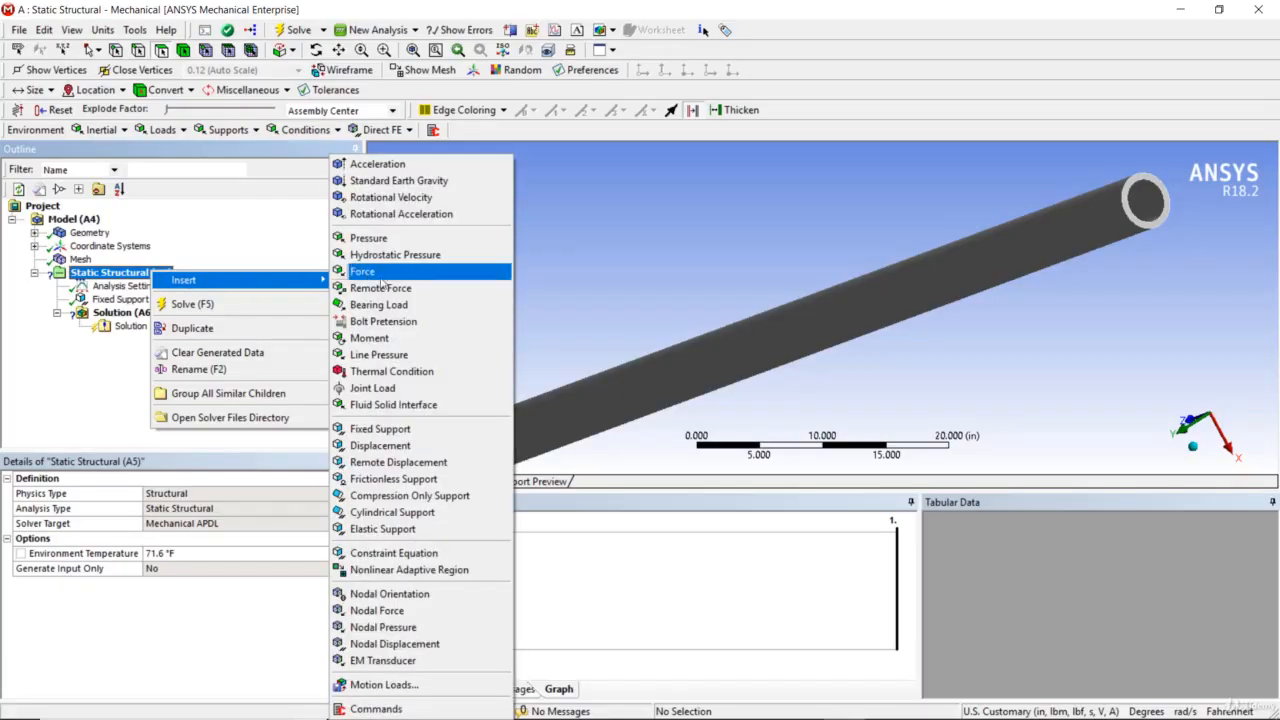
{"action": "left_click", "coordinate": [375, 272]}
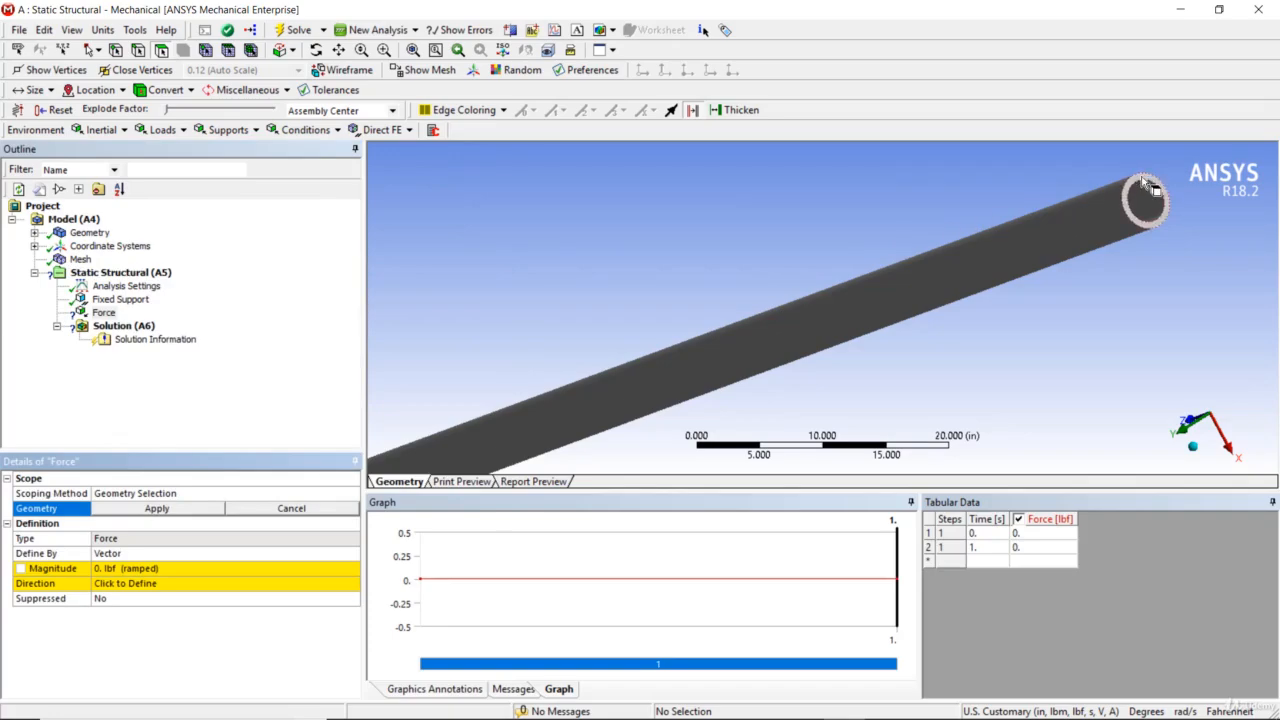
{"action": "left_click", "coordinate": [1147, 186]}
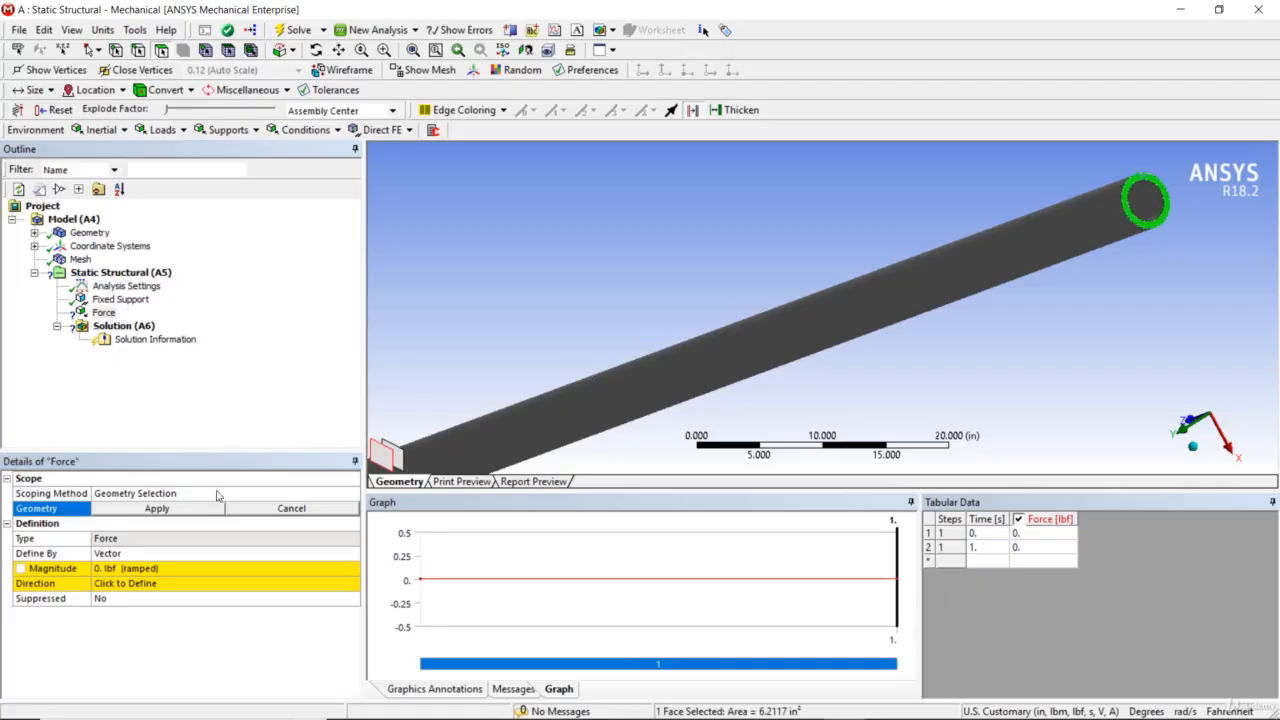
{"action": "left_click", "coordinate": [191, 510]}
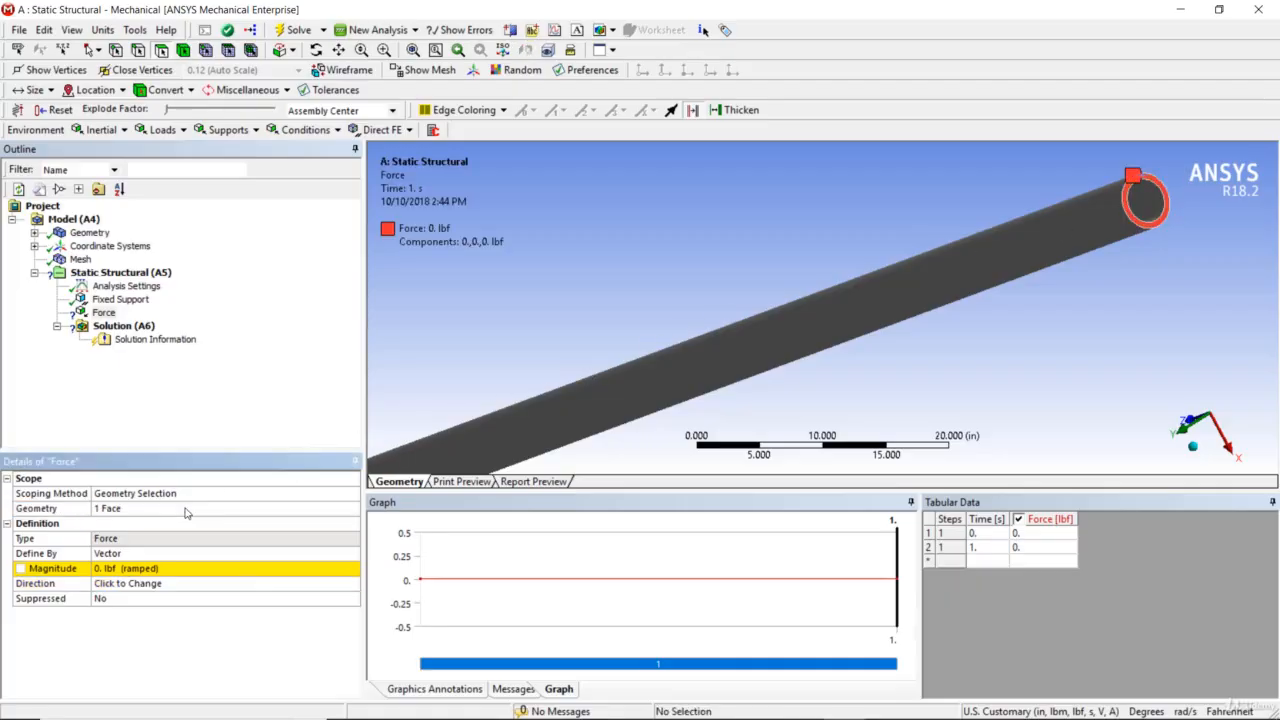
Define the force on the pipe's end face by components in the global coordinate system
{"action": "left_click", "coordinate": [267, 556]}
{"action": "left_click", "coordinate": [354, 556]}
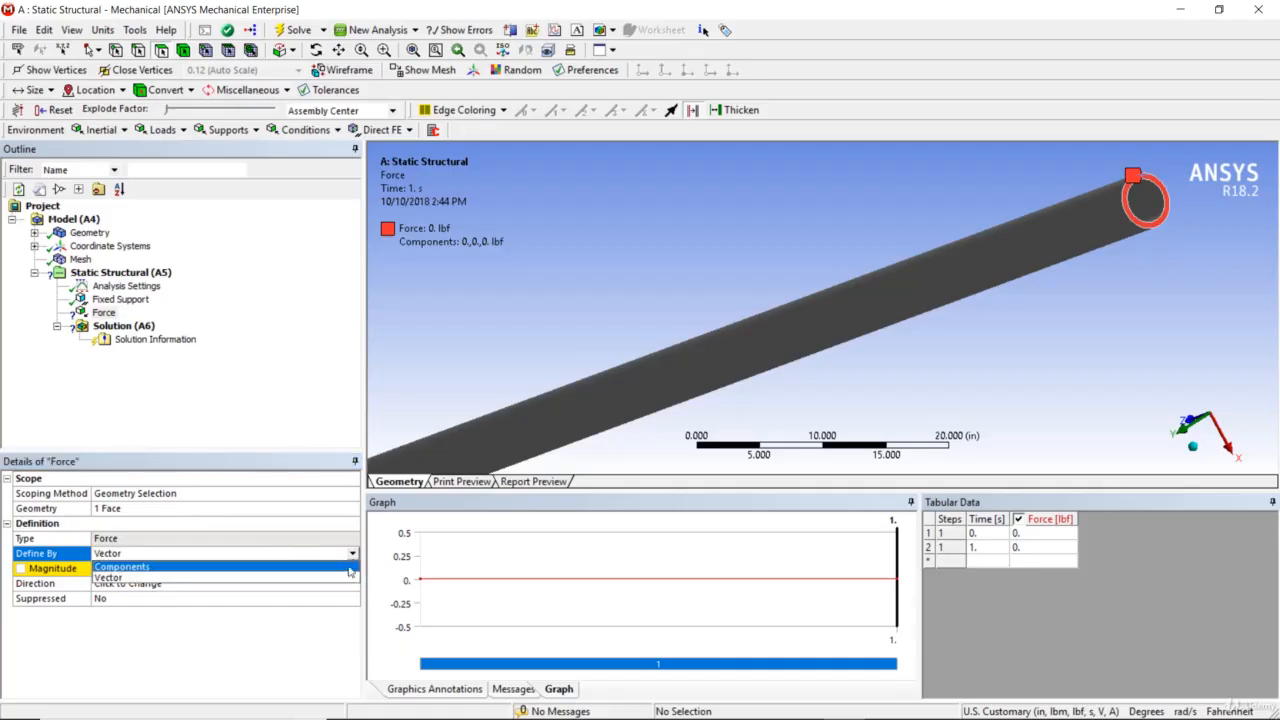
{"action": "left_click", "coordinate": [347, 574]}
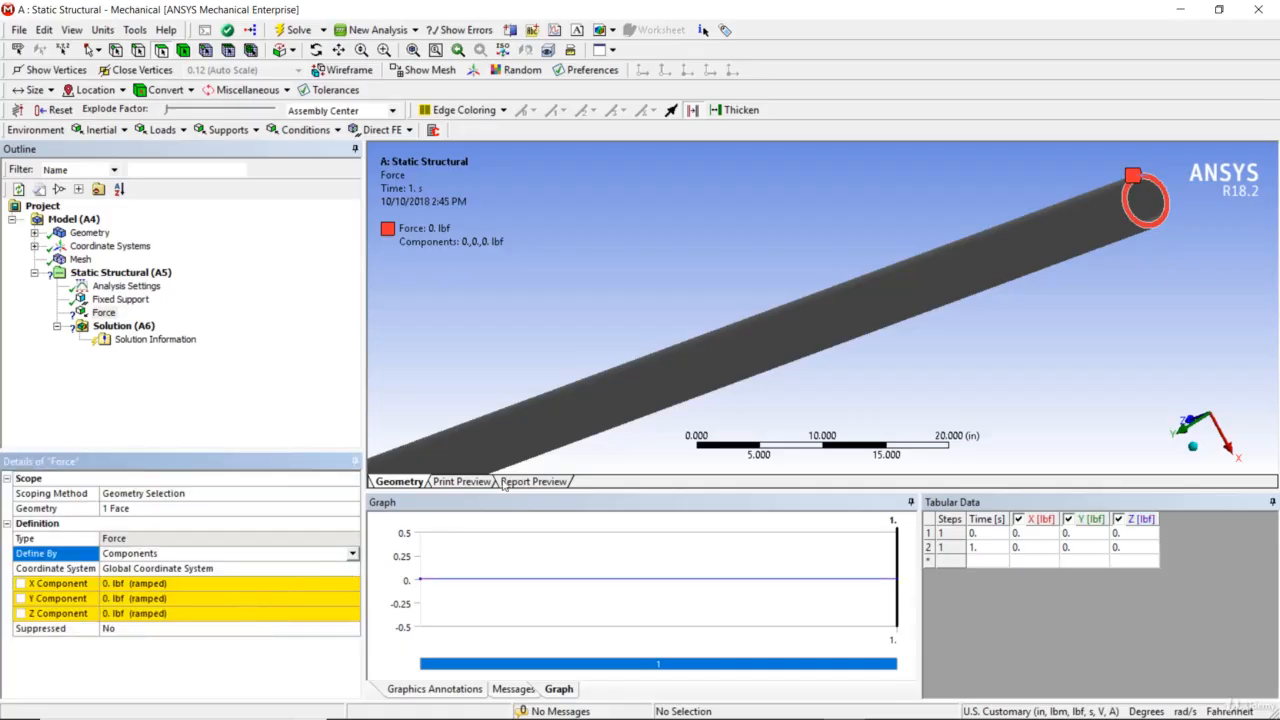
{"action": "middle_click_drag", "start_coordinate": [1188, 298], "coordinate": [1208, 292]}
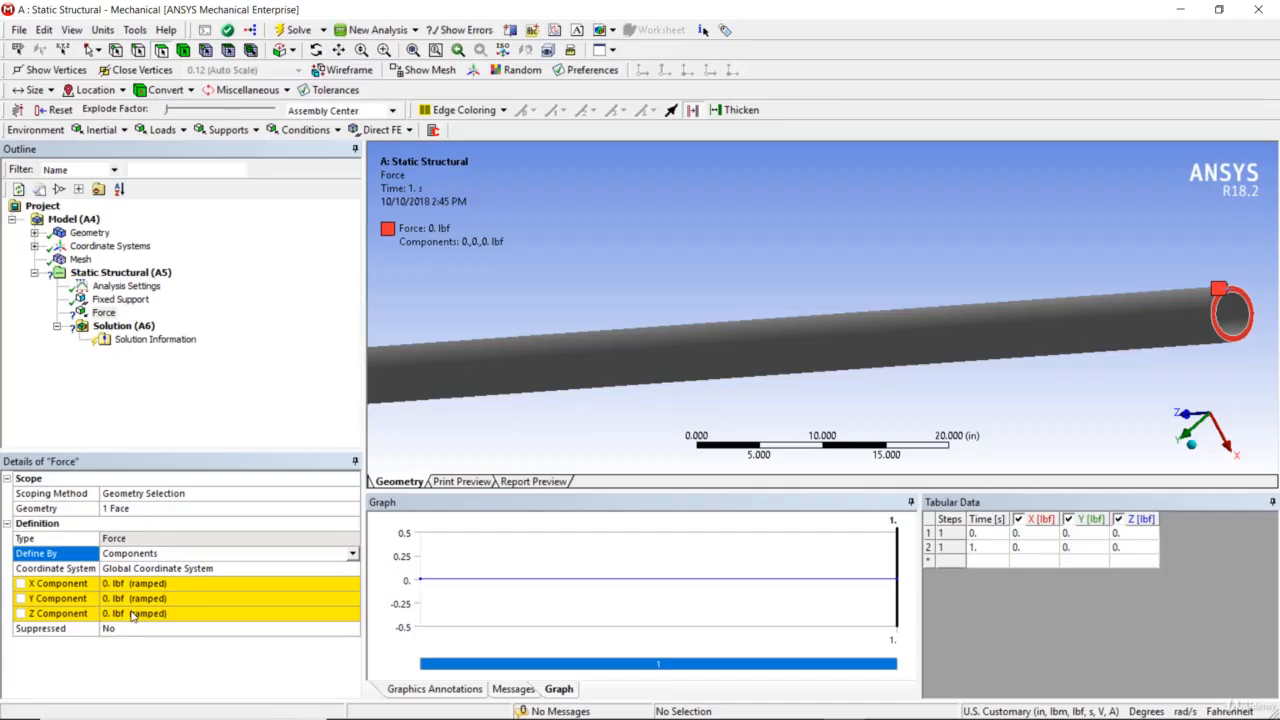
Set the force's Z component to -1 lbf
{"action": "left_click", "coordinate": [131, 614]}
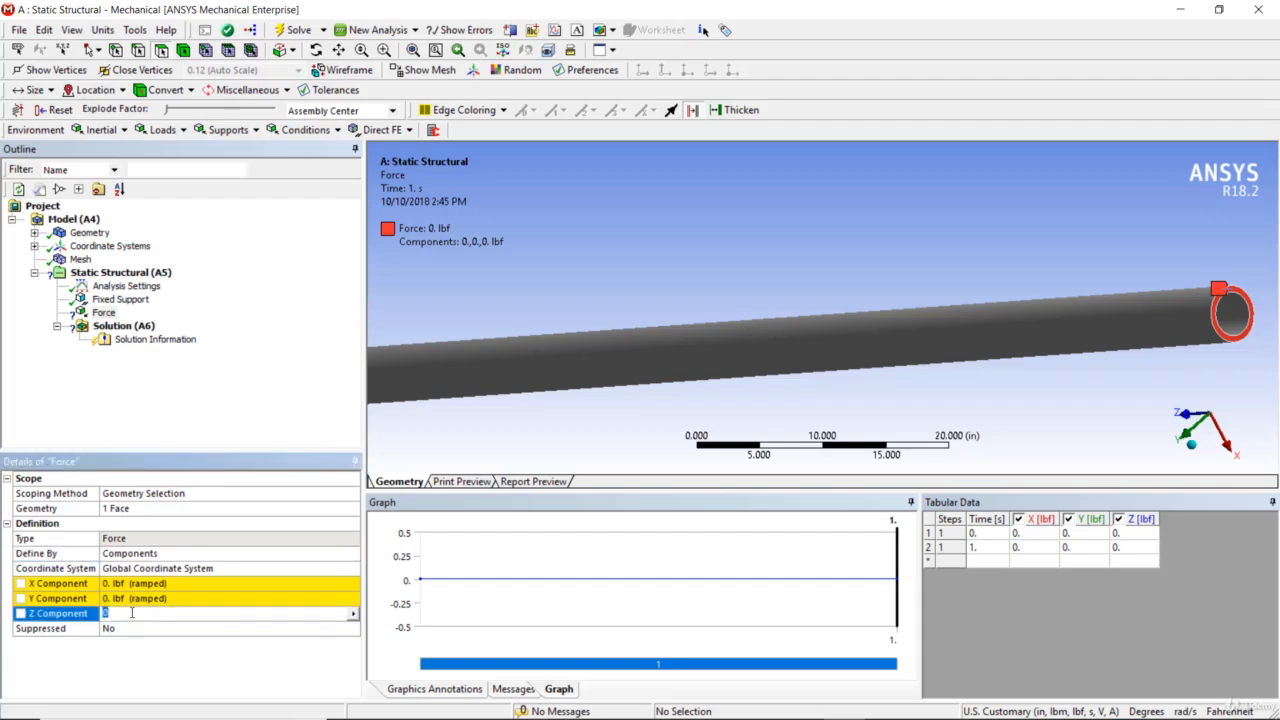
{"action": "type", "text": "-1"}
{"action": "key", "text": "Return"}
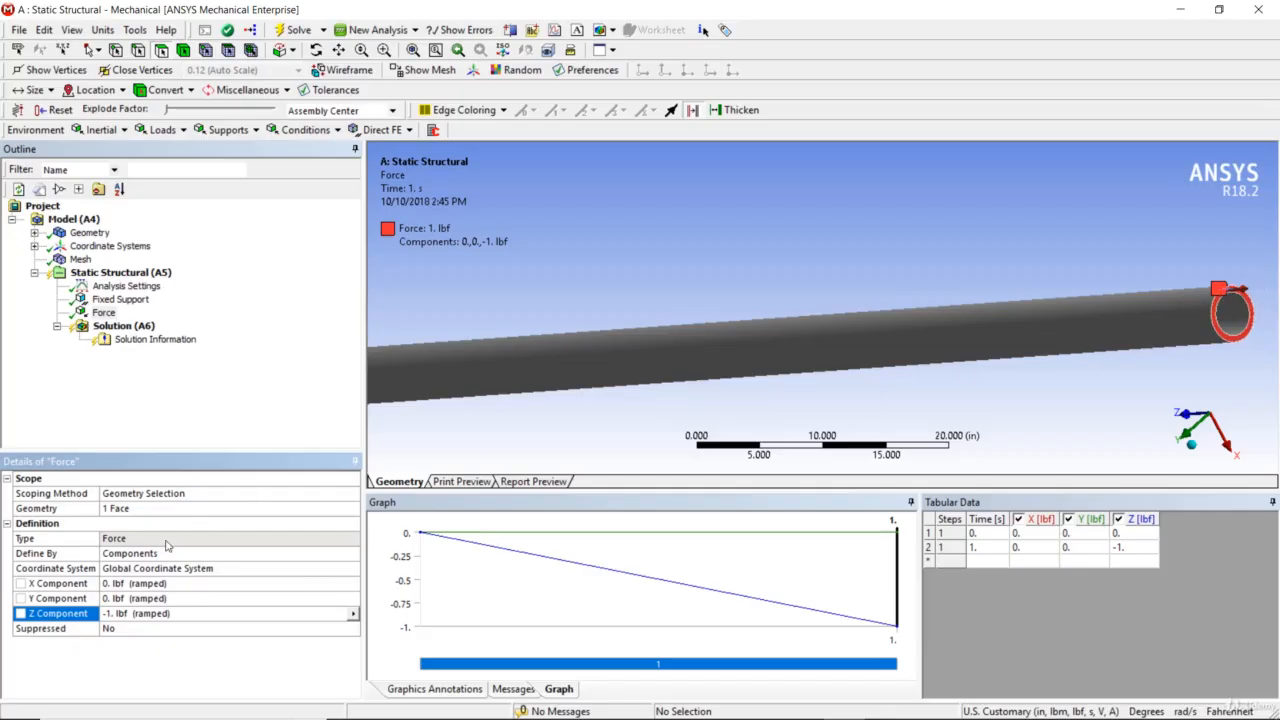
Set the force's Z component to 1 lbf and check the direction of its arrow at the pipe's end
{"action": "left_click", "coordinate": [173, 619]}
{"action": "type", "text": "1"}
{"action": "key", "text": "Return"}
{"action": "middle_click_drag", "start_coordinate": [1192, 328], "coordinate": [1172, 302]}
{"action": "scroll", "coordinate": [1185, 302], "scroll_direction": "down", "scroll_amount": 3}
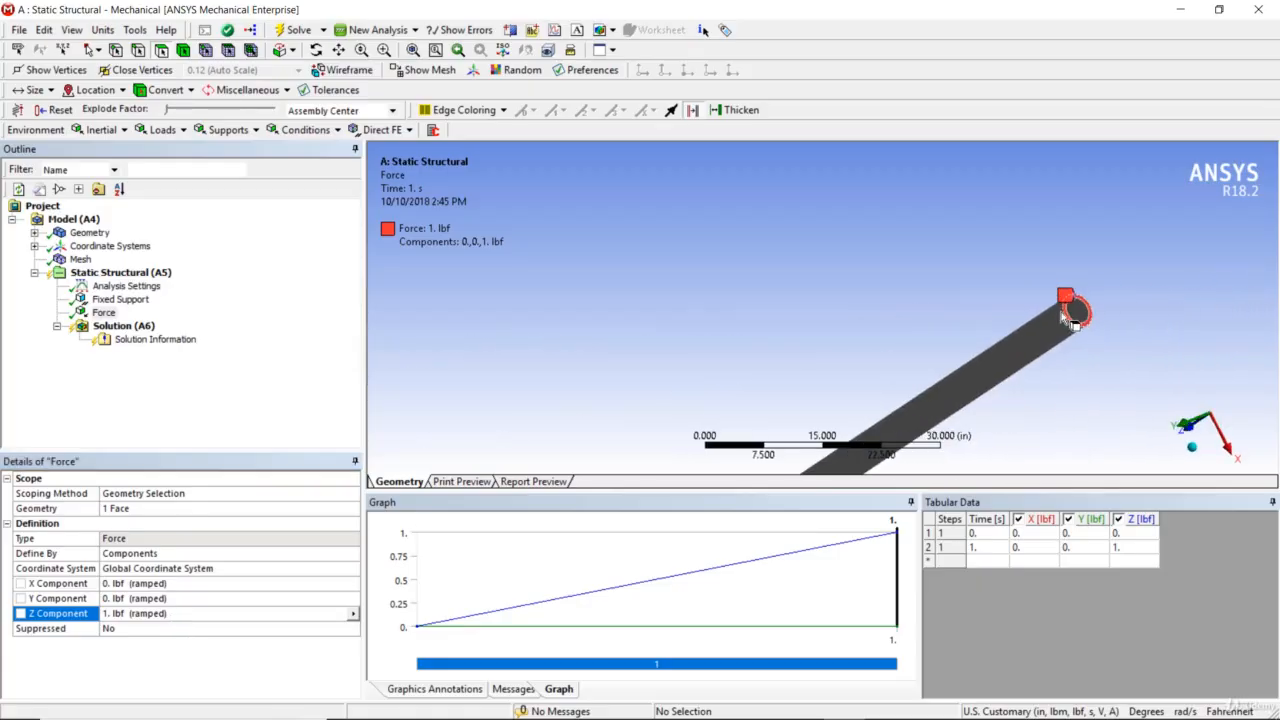
{"action": "scroll", "coordinate": [1051, 318], "scroll_direction": "up", "scroll_amount": 5}
{"action": "middle_click_drag", "start_coordinate": [1117, 340], "coordinate": [866, 203], "text": "ctrl"}
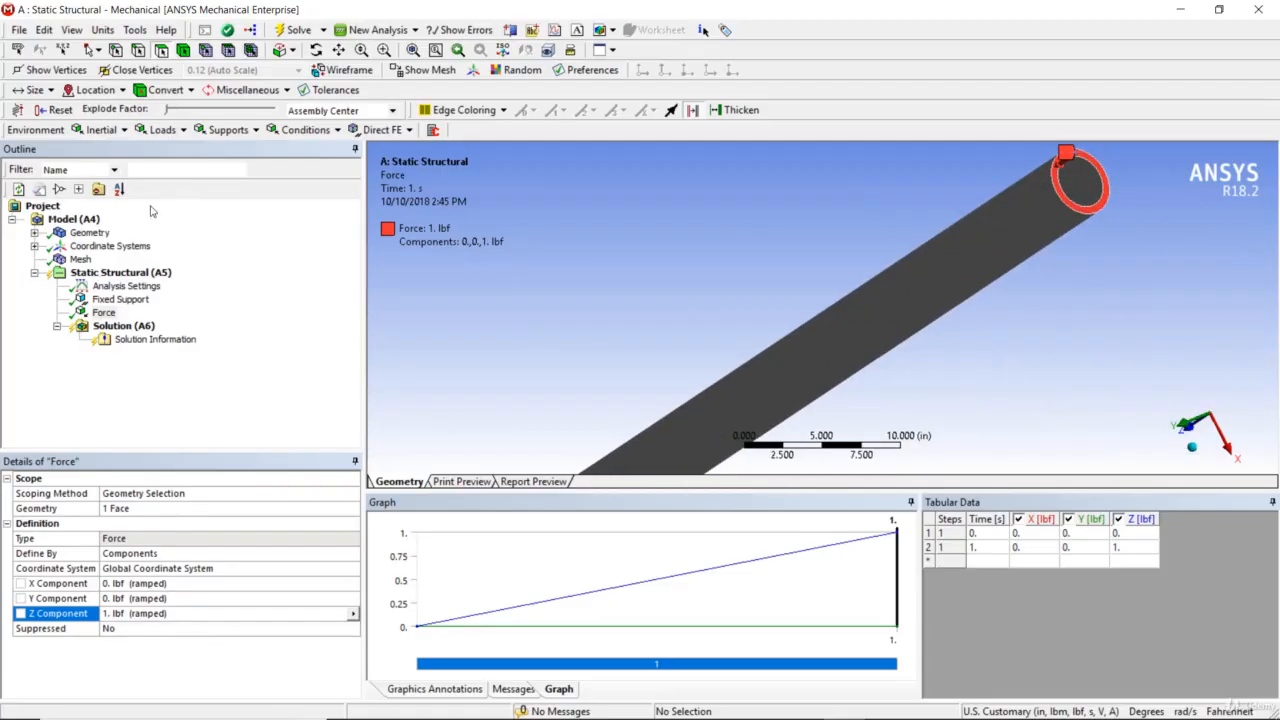
Solve the static structural analysis
{"action": "left_click", "coordinate": [125, 270]}
{"action": "right_click", "coordinate": [125, 280]}
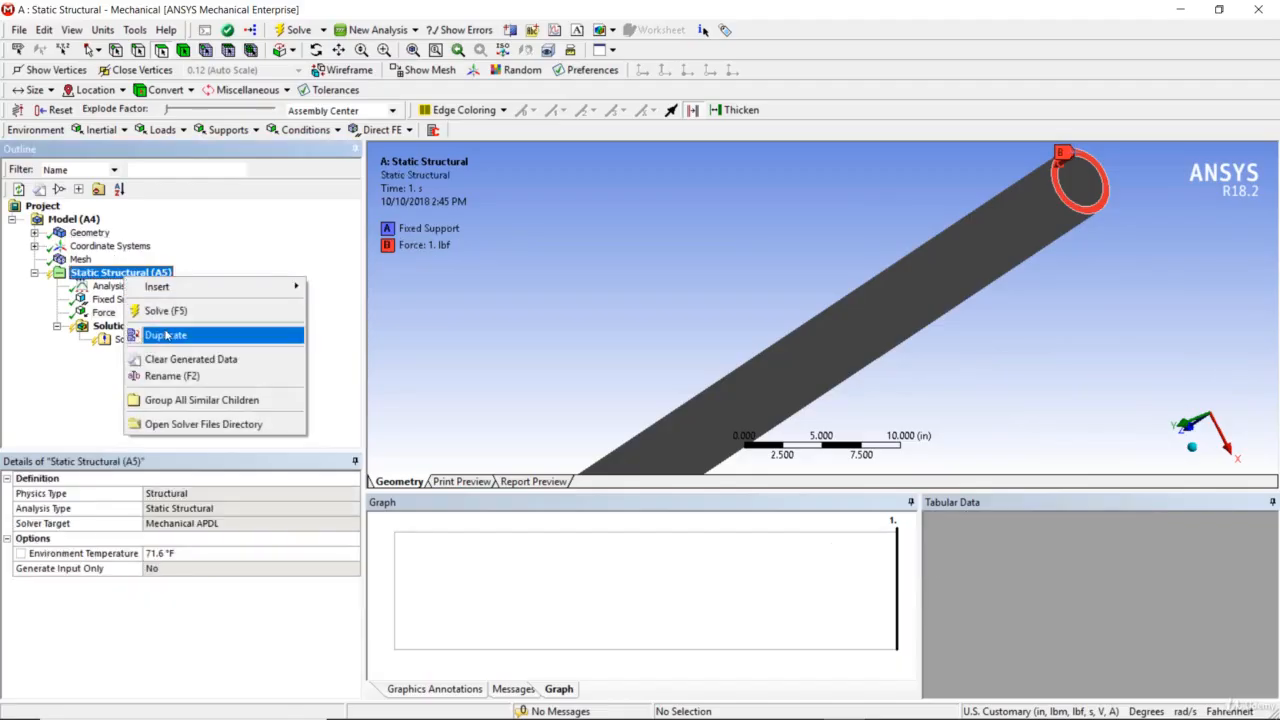
{"action": "left_click", "coordinate": [168, 312]}
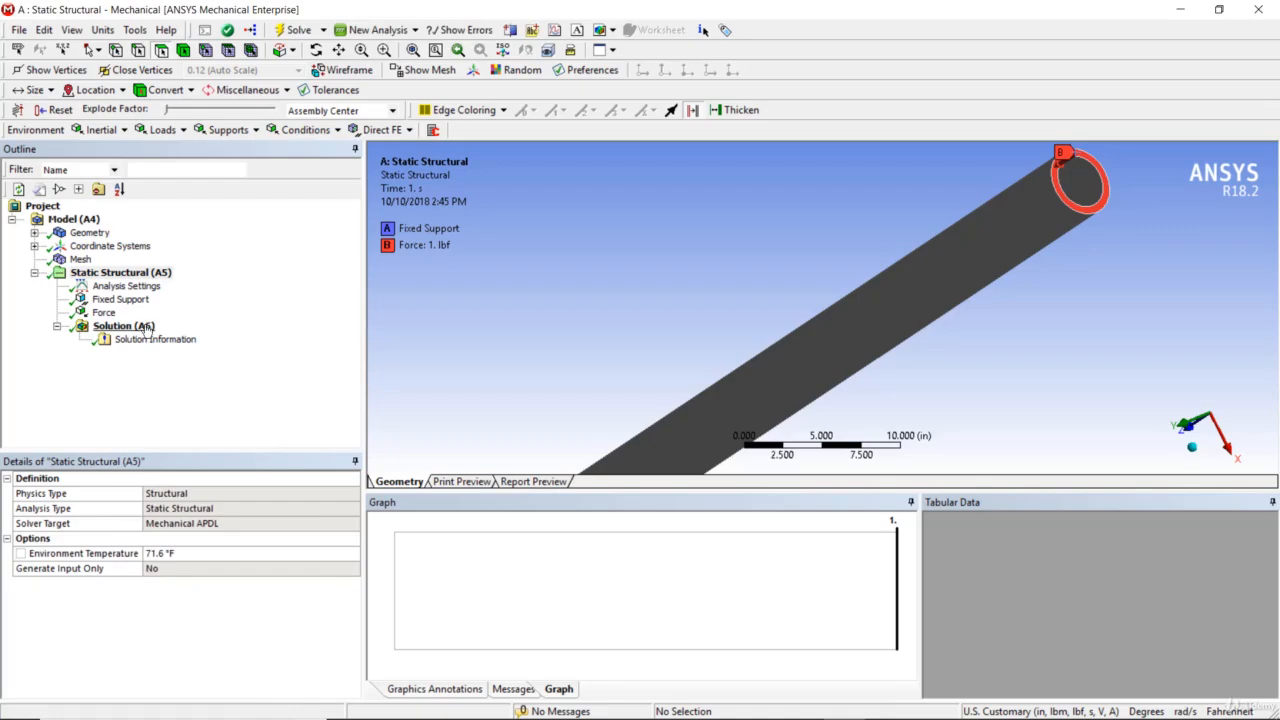
Add a directional deformation result to the solution and orient it along the Z axis
{"action": "right_click", "coordinate": [145, 328]}
{"action": "mouse_move", "coordinate": [178, 335]}
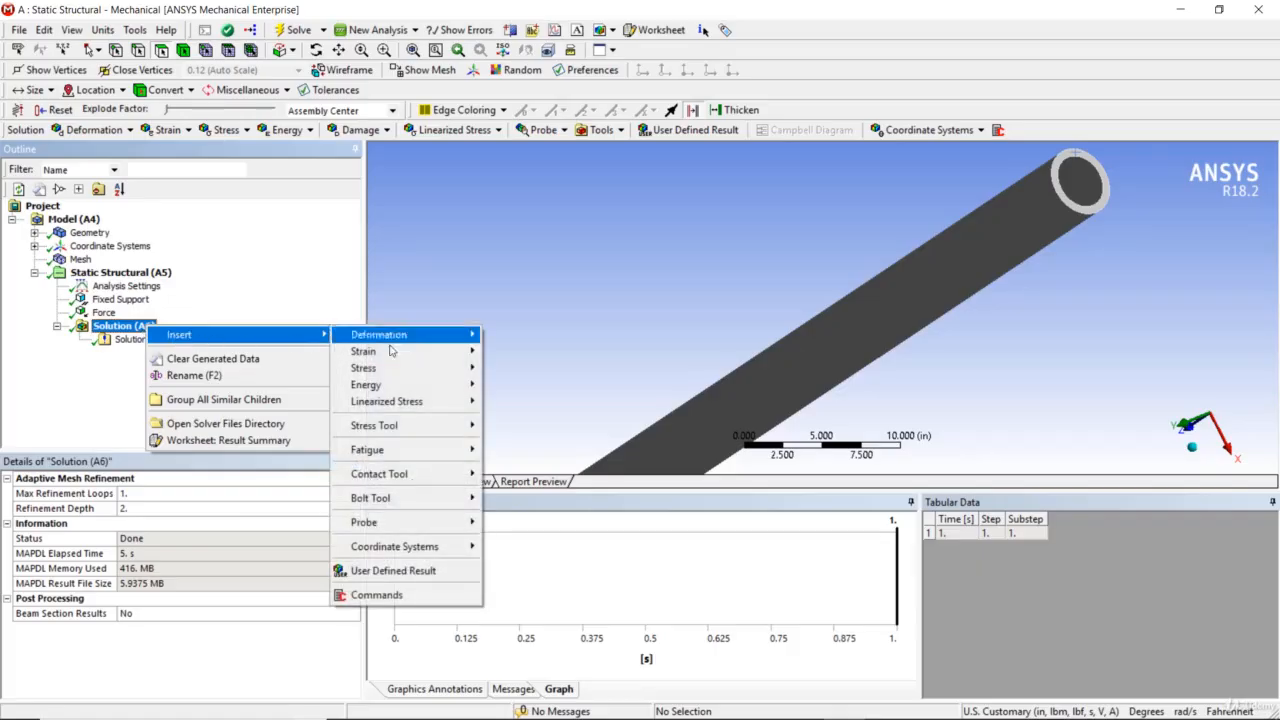
{"action": "mouse_move", "coordinate": [446, 334]}
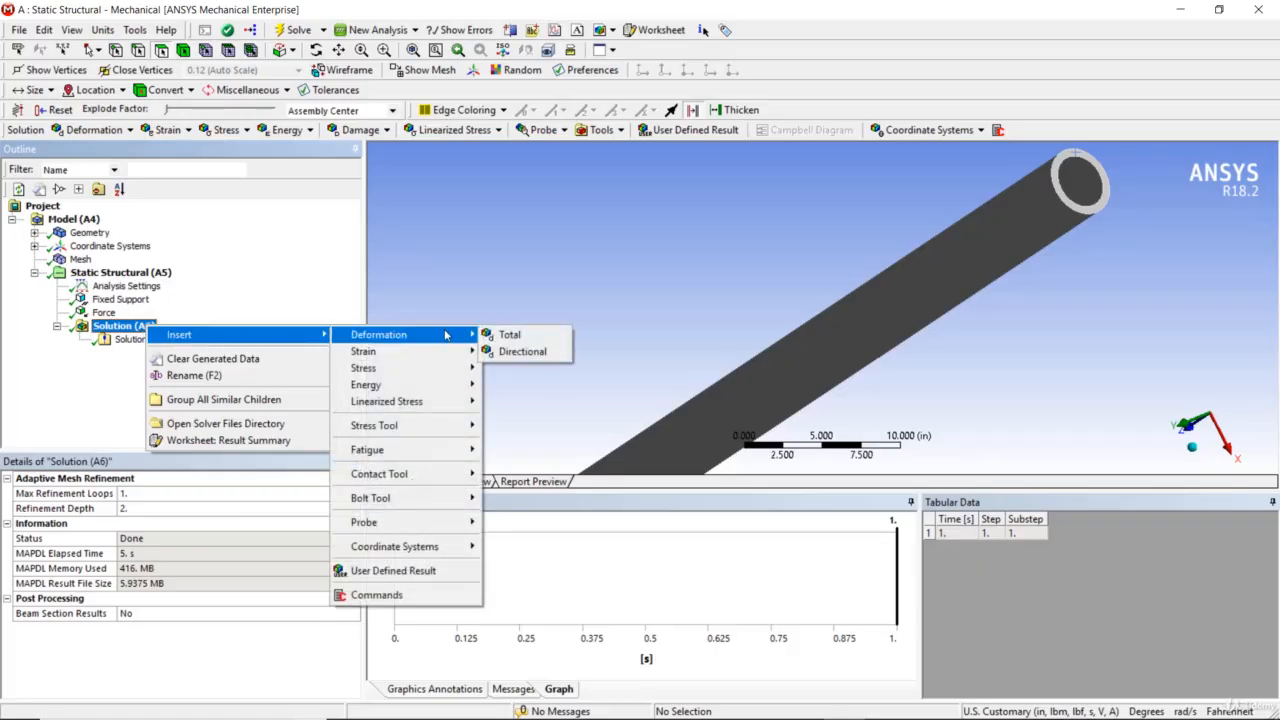
{"action": "left_click", "coordinate": [522, 352]}
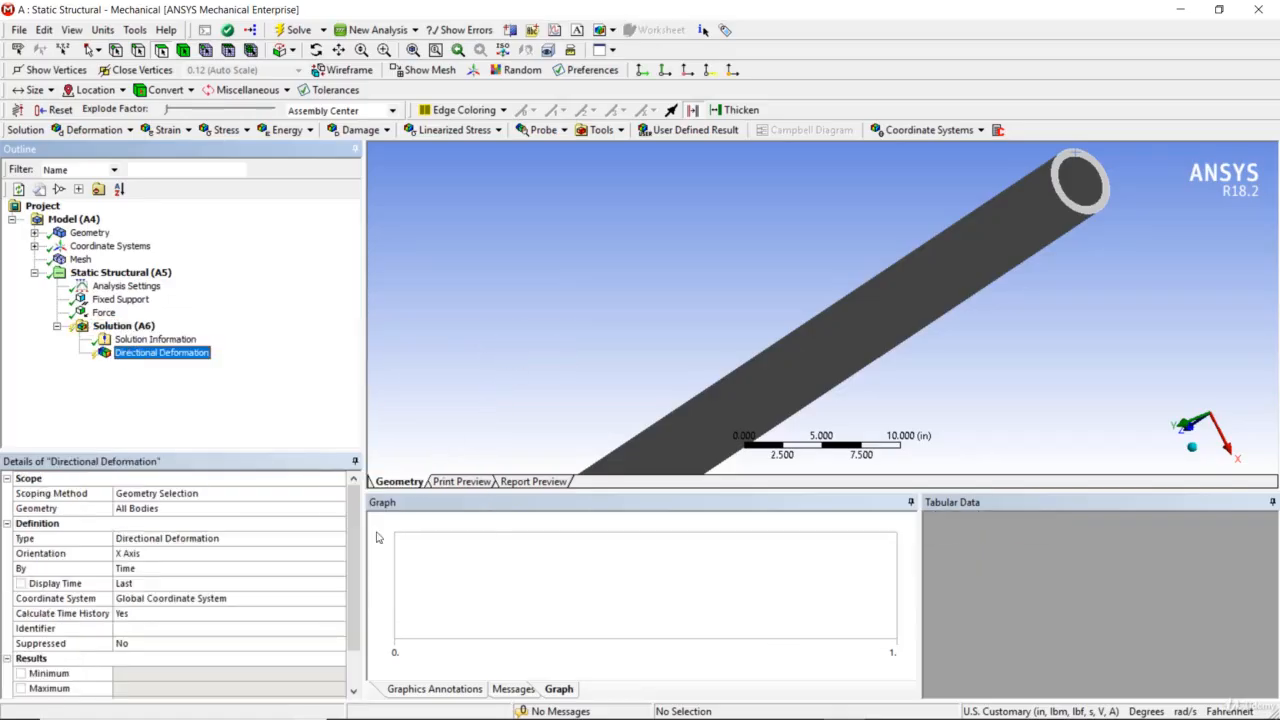
{"action": "left_click", "coordinate": [341, 555]}
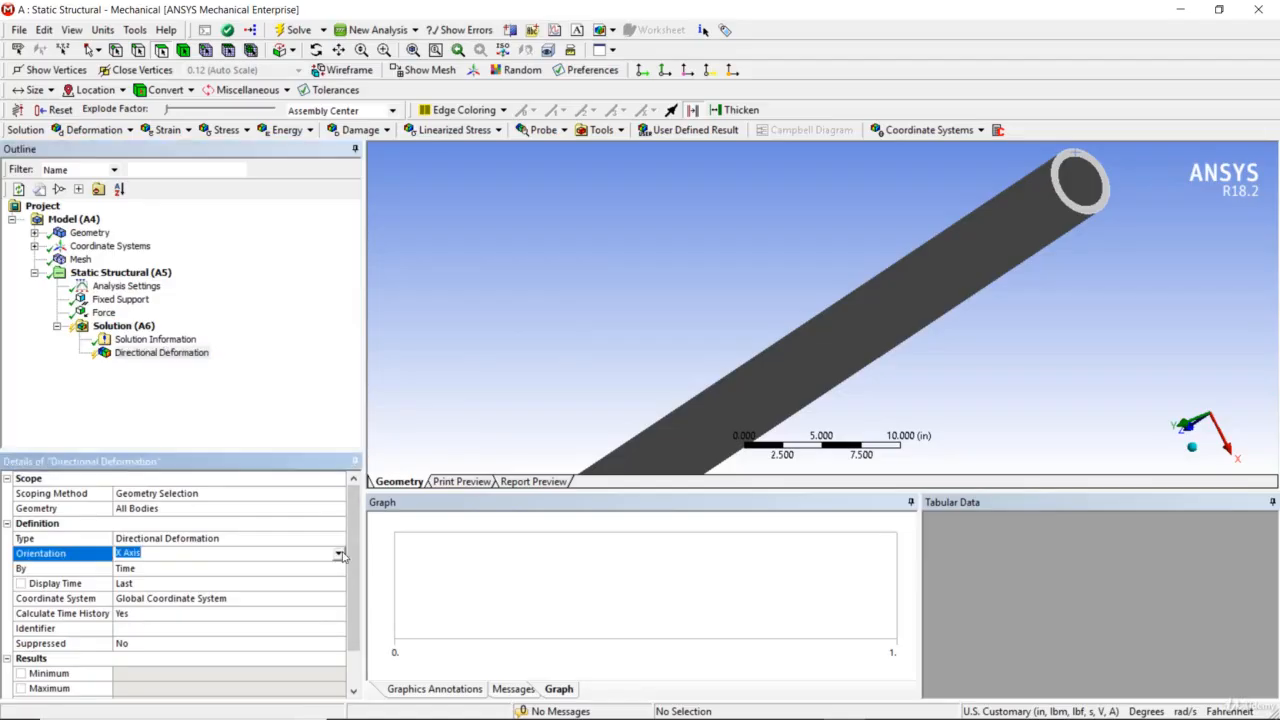
{"action": "left_click", "coordinate": [341, 555]}
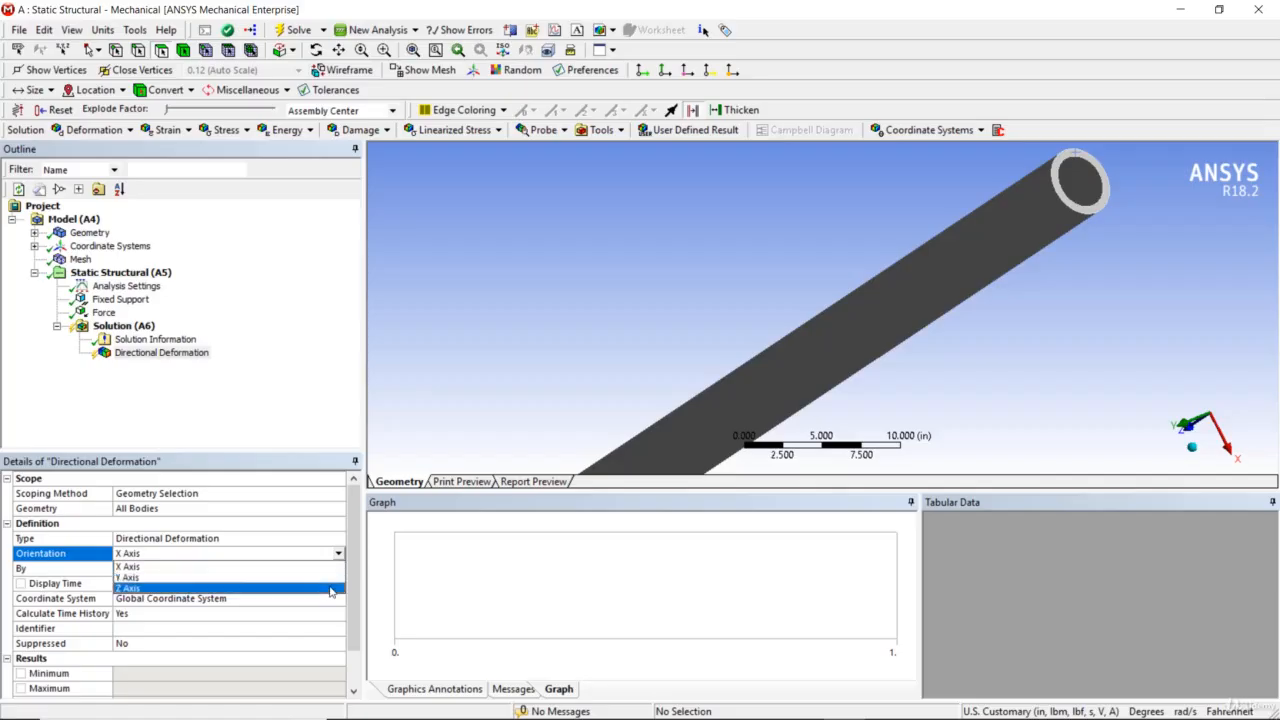
{"action": "left_click", "coordinate": [331, 591]}
Add an equivalent (von-Mises) stress result to the solution
{"action": "right_click", "coordinate": [138, 326]}
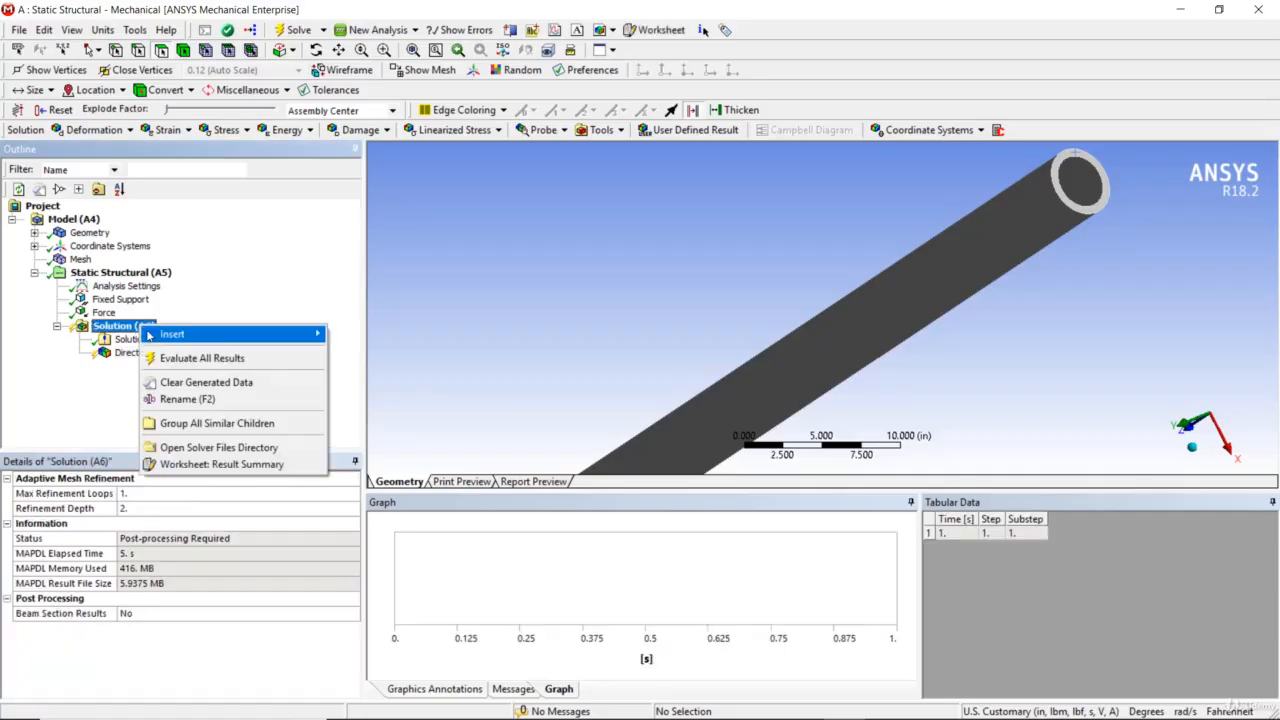
{"action": "left_click", "coordinate": [136, 326]}
{"action": "right_click", "coordinate": [135, 324]}
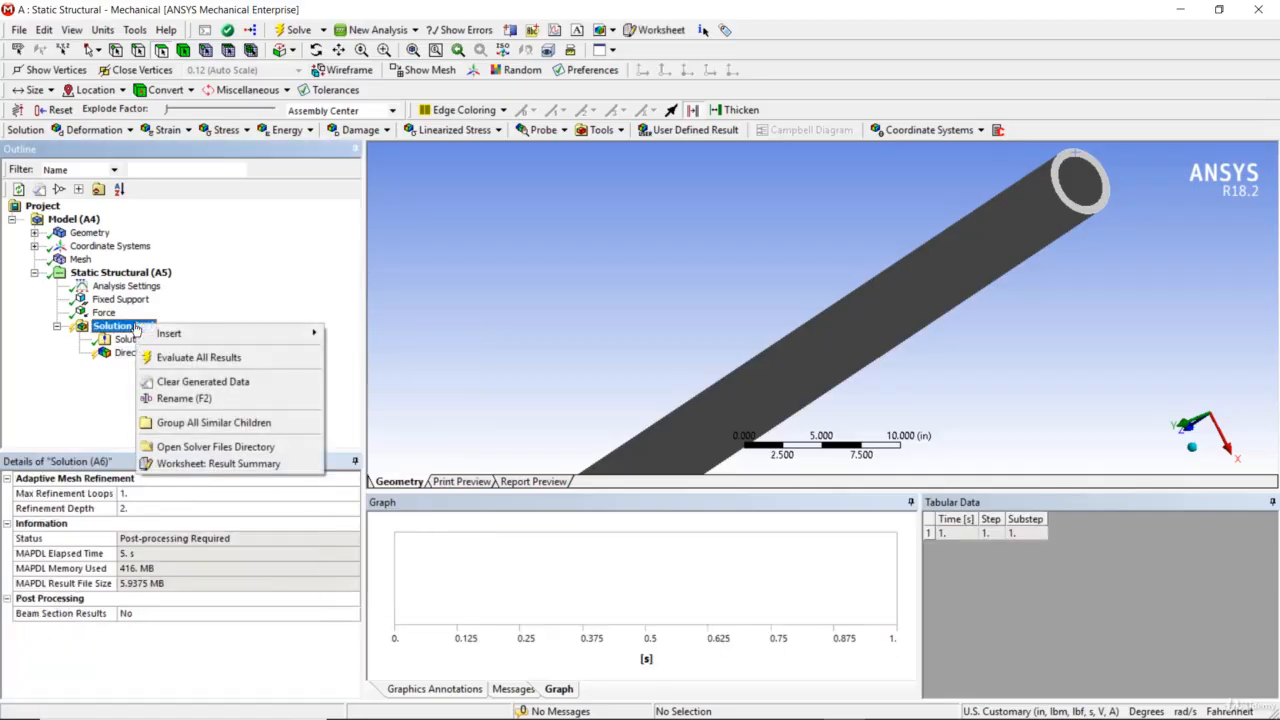
{"action": "mouse_move", "coordinate": [199, 333]}
{"action": "mouse_move", "coordinate": [400, 366]}
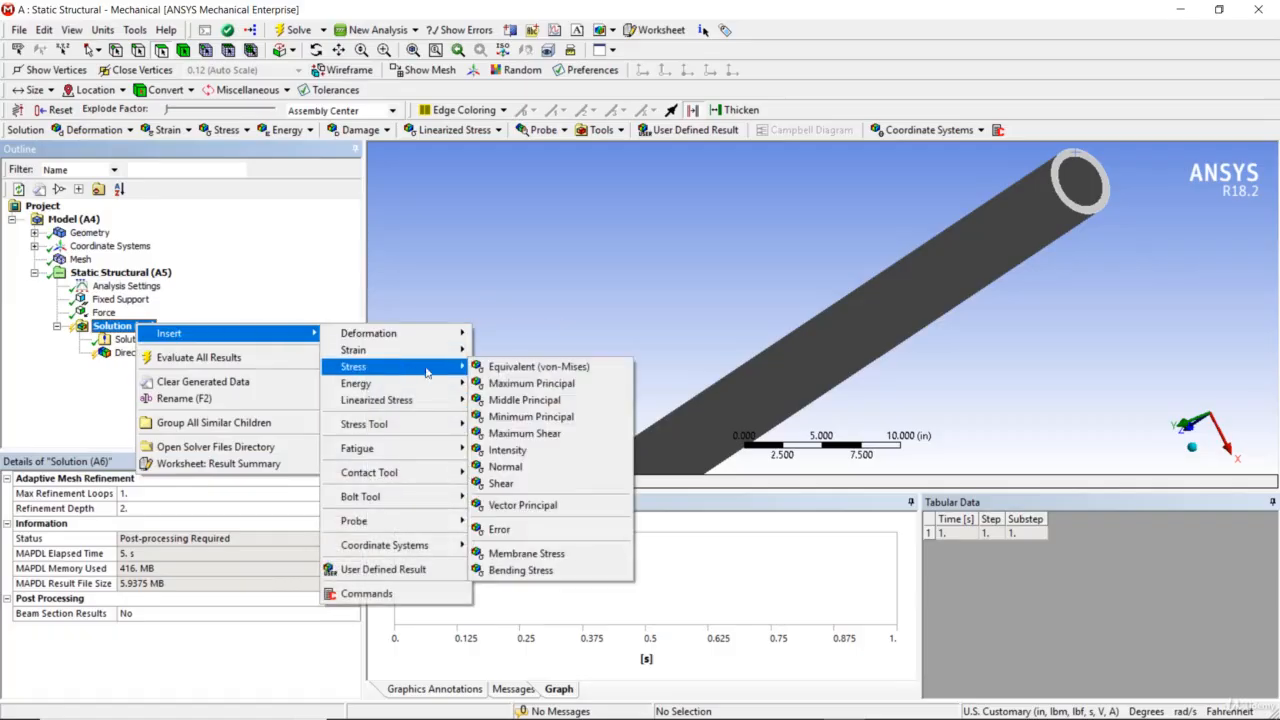
{"action": "left_click", "coordinate": [505, 368]}
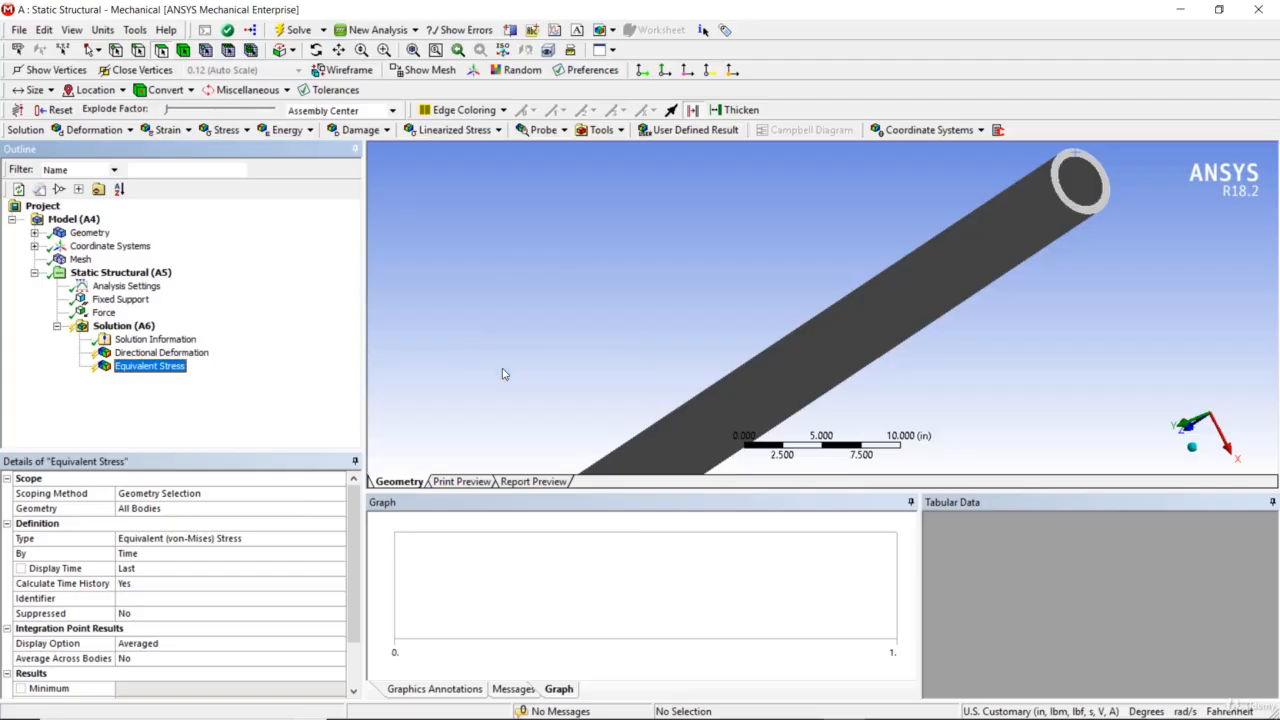
Evaluate all results and display the directional deformation and equivalent stress plots of the pipe
{"action": "right_click", "coordinate": [140, 327]}
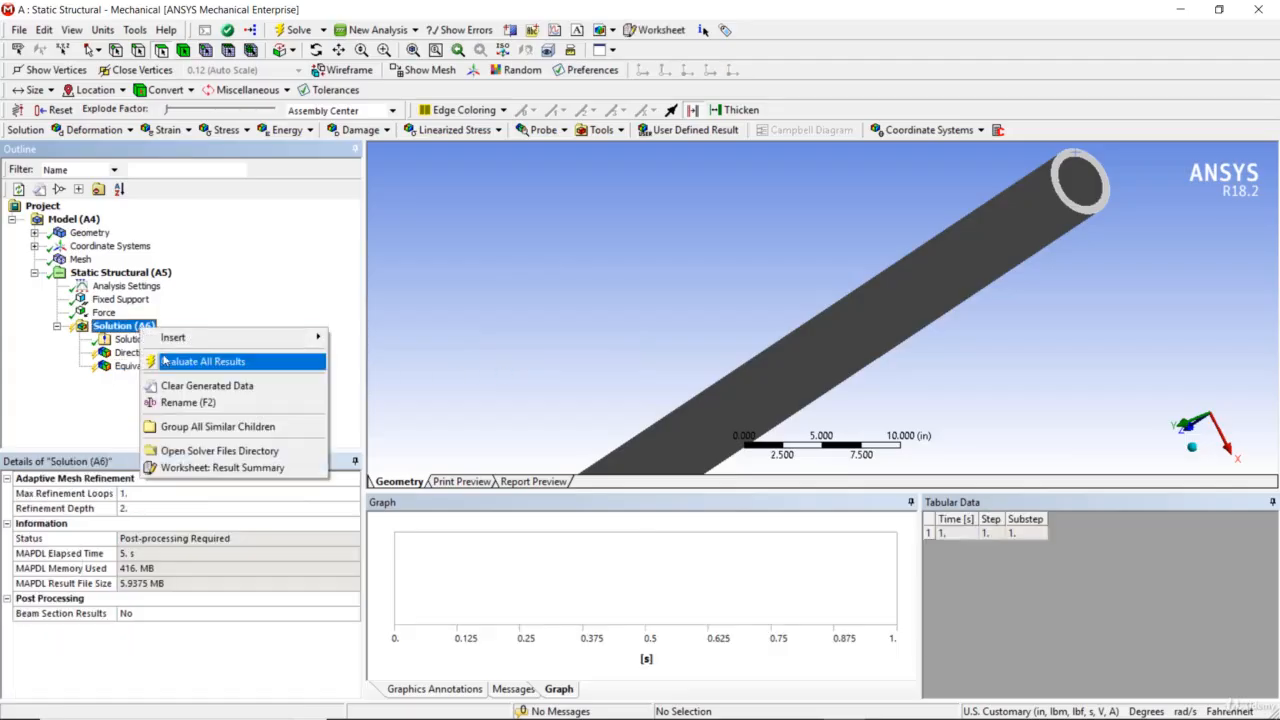
{"action": "left_click", "coordinate": [168, 361]}
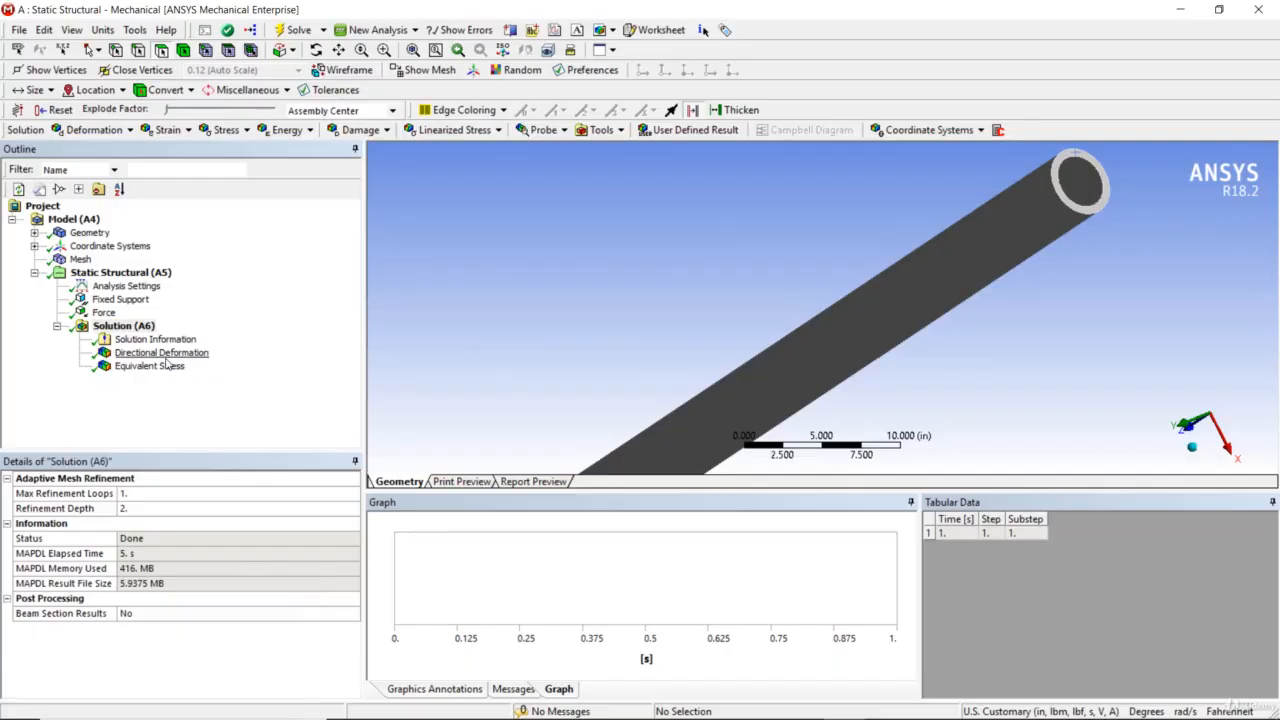
{"action": "left_click", "coordinate": [162, 354]}
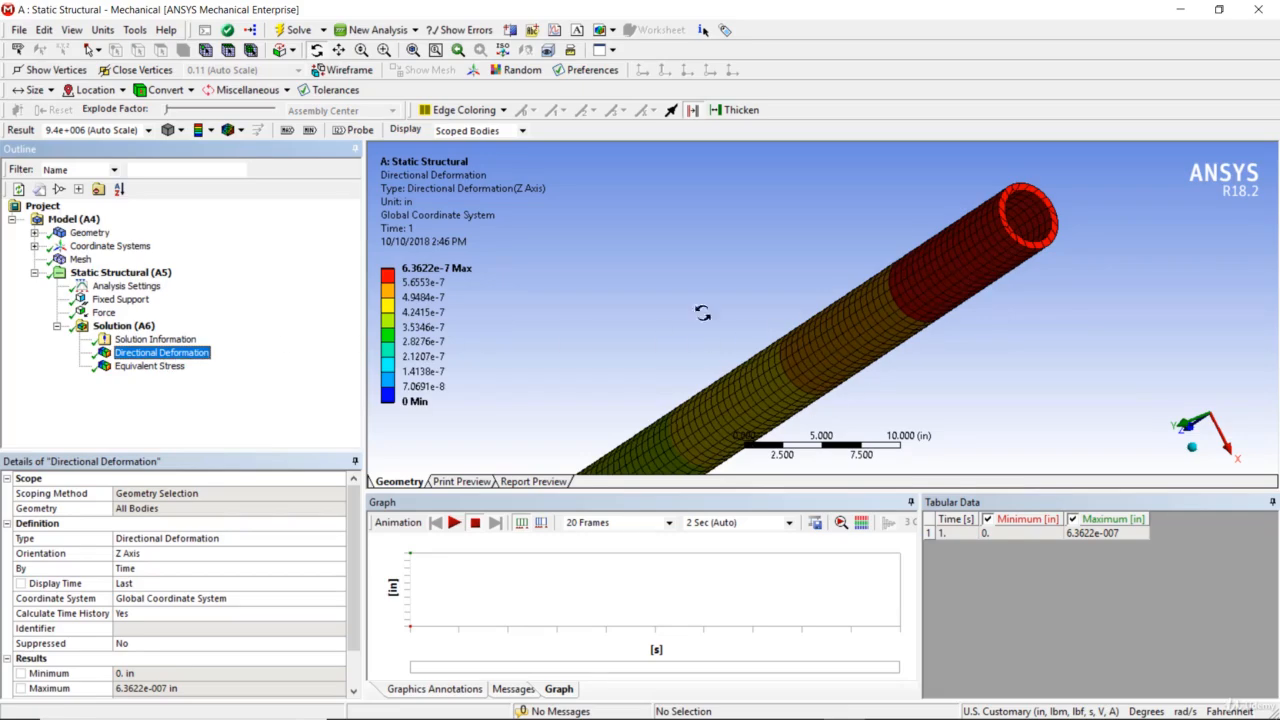
{"action": "left_click", "coordinate": [150, 366]}
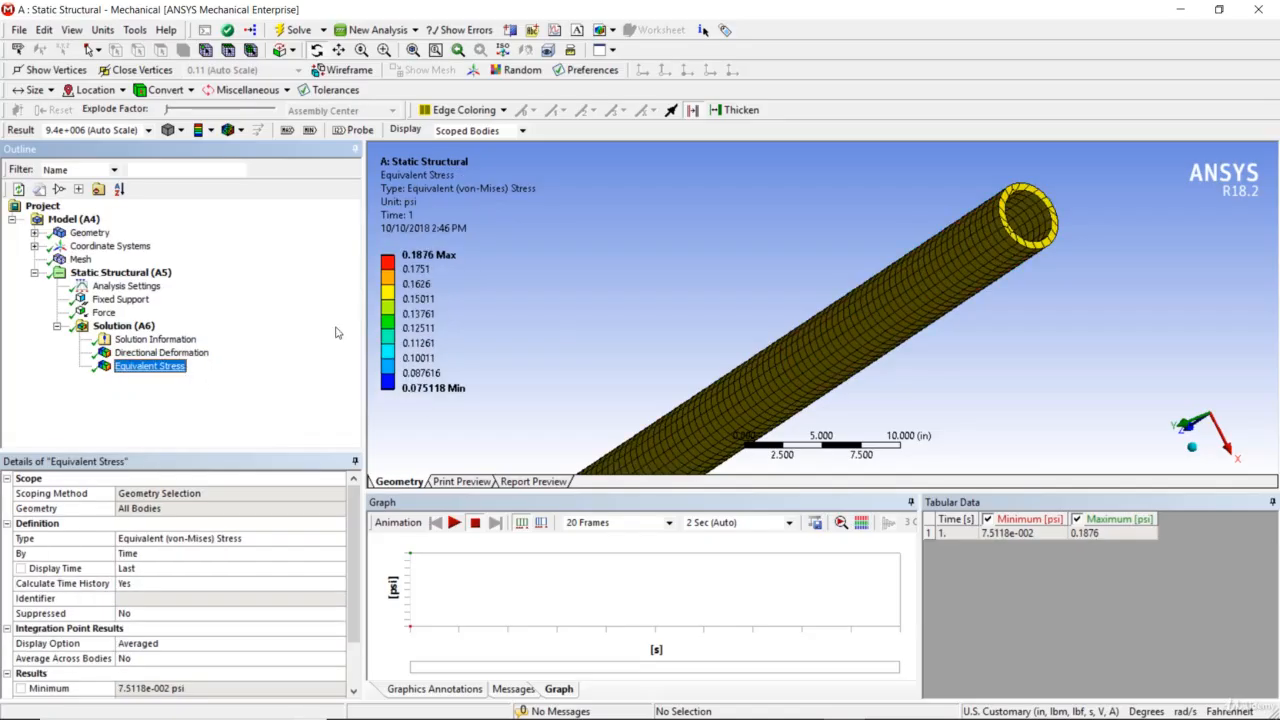